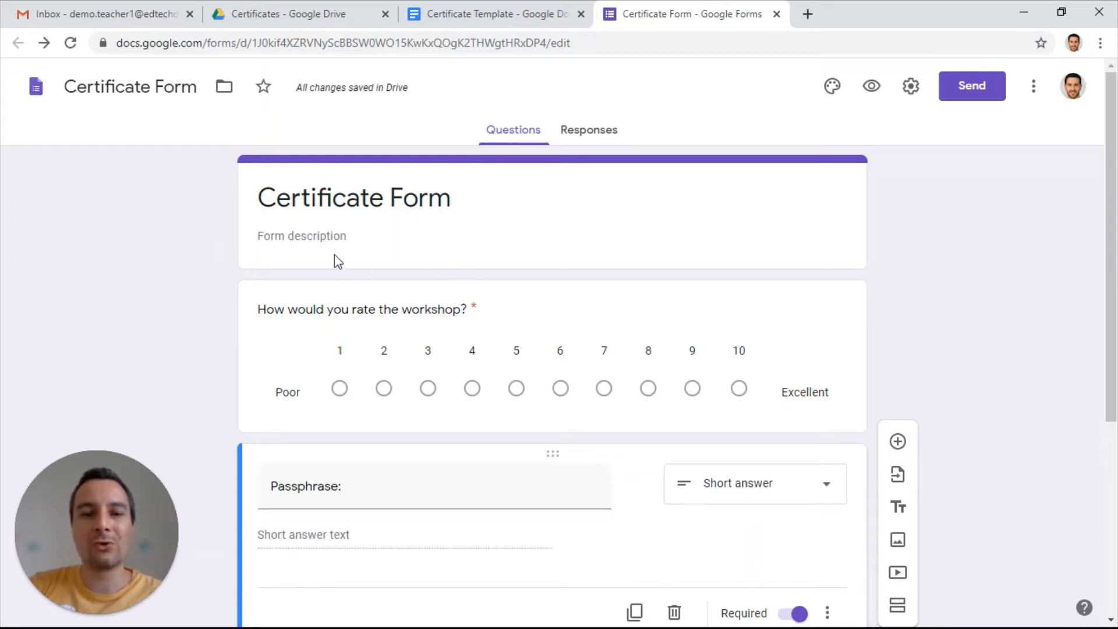
Add response validation to the Passphrase question, using a regular expression with the Matches condition
{"action": "scroll", "coordinate": [334, 254], "scroll_direction": "down", "scroll_amount": 1}
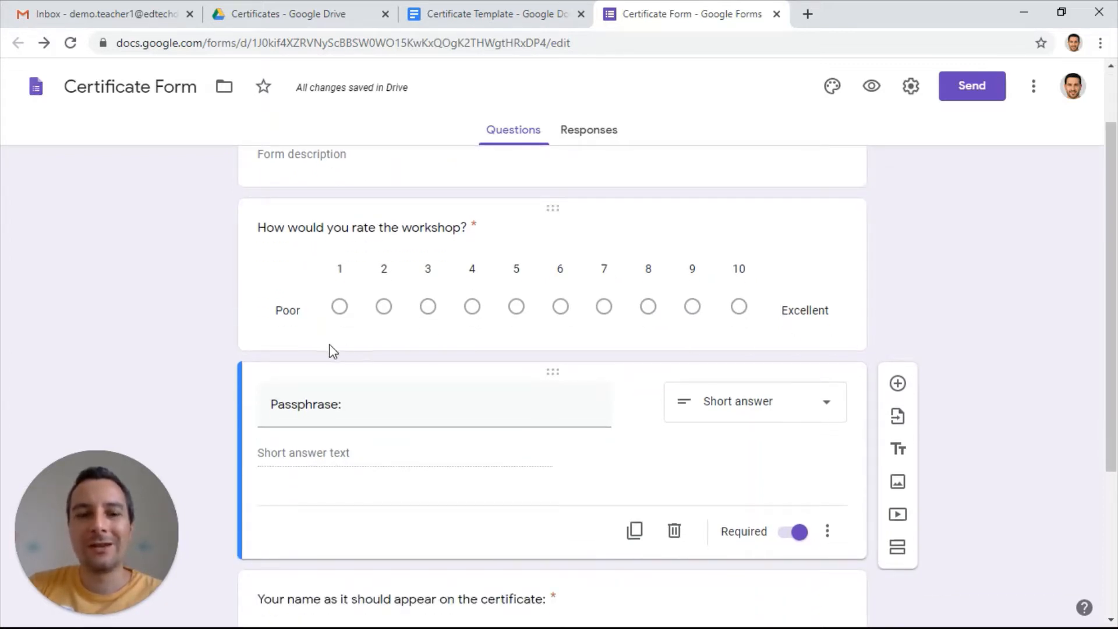
{"action": "scroll", "coordinate": [331, 347], "scroll_direction": "down", "scroll_amount": 2}
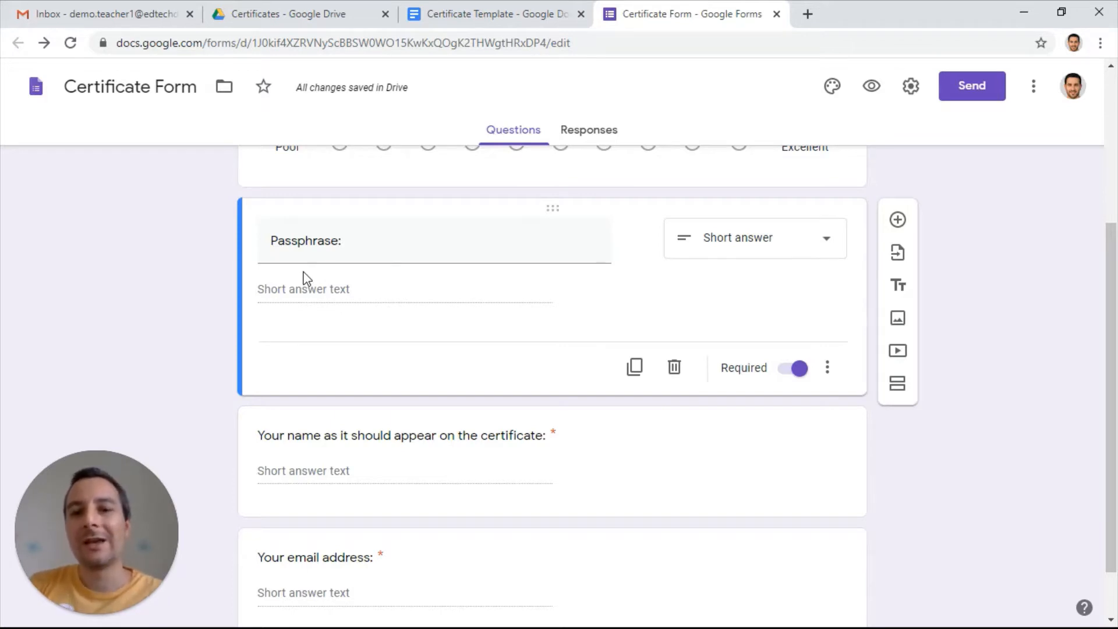
{"action": "left_click", "coordinate": [826, 367]}
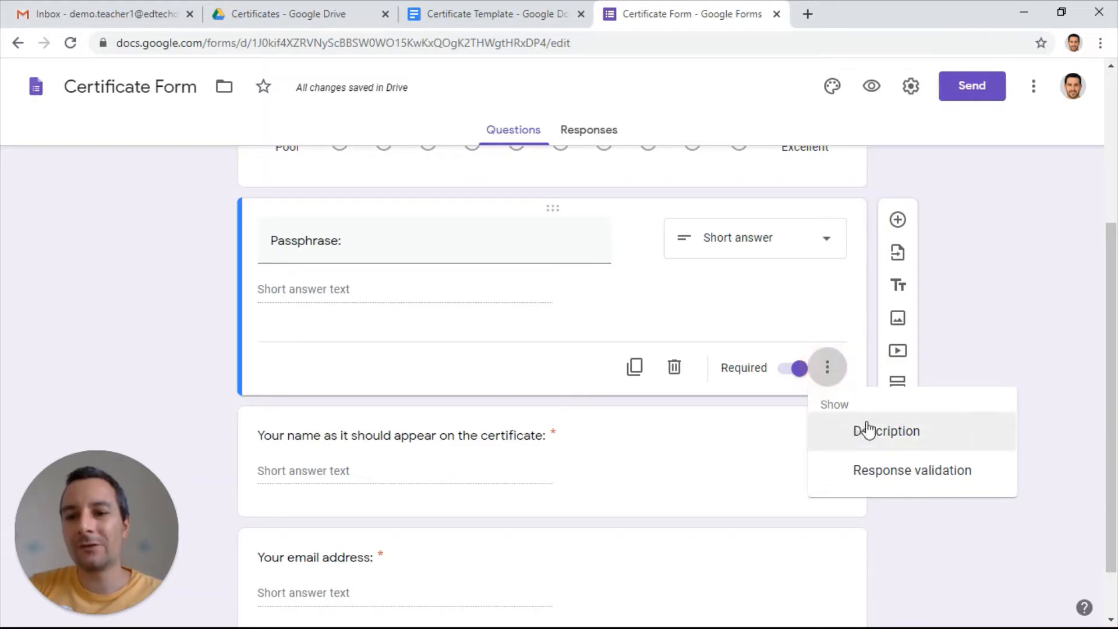
{"action": "left_click", "coordinate": [881, 474]}
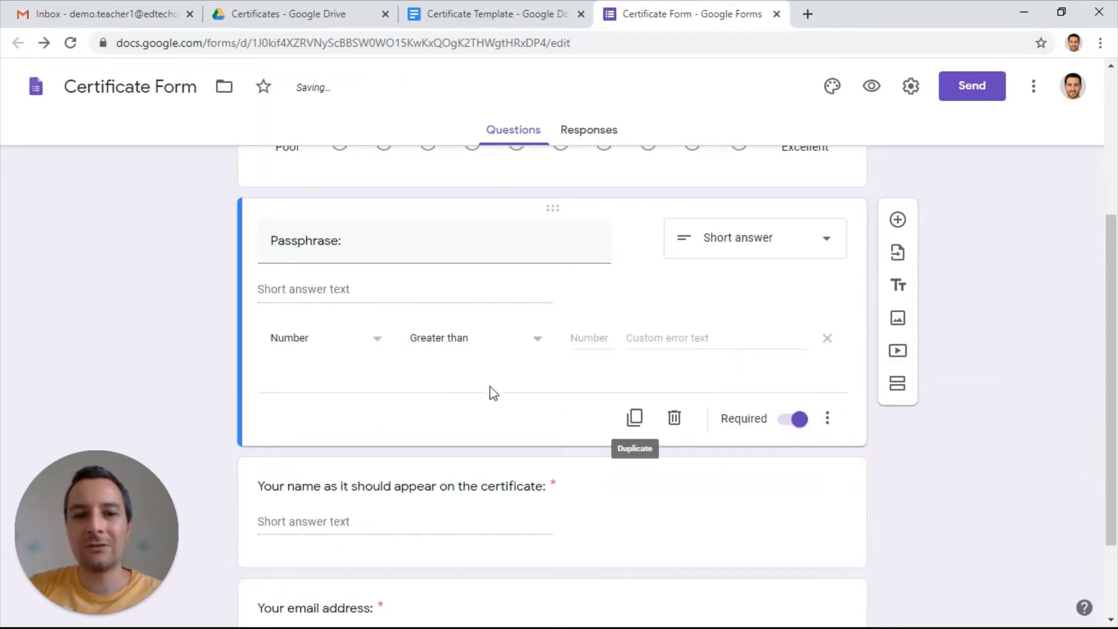
{"action": "left_click", "coordinate": [375, 339]}
{"action": "left_click", "coordinate": [356, 450]}
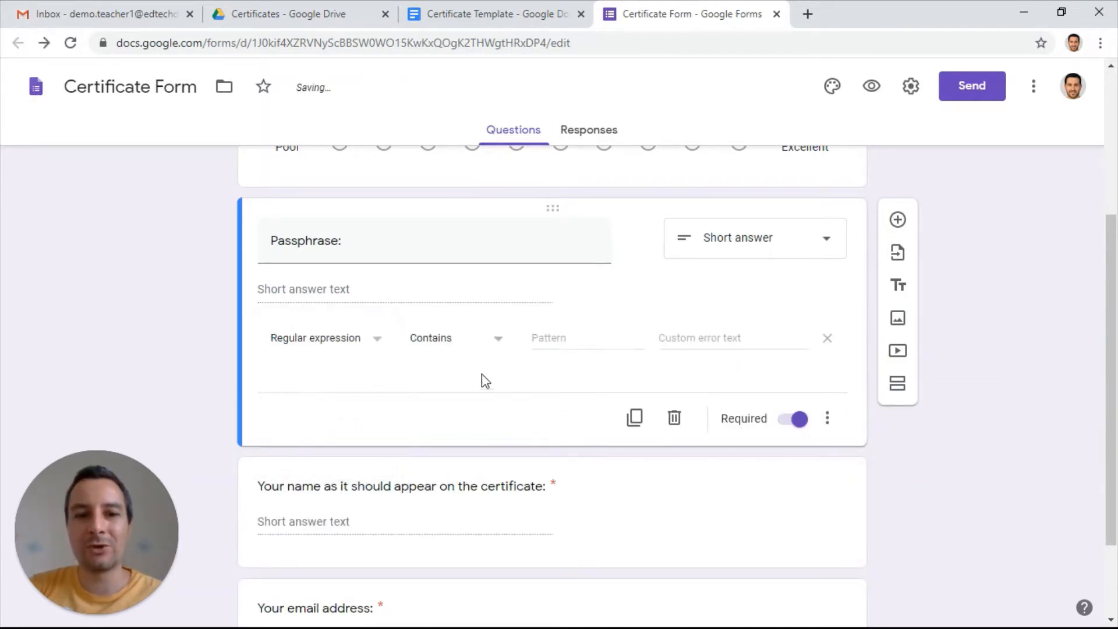
{"action": "left_click", "coordinate": [481, 345]}
{"action": "left_click", "coordinate": [499, 400]}
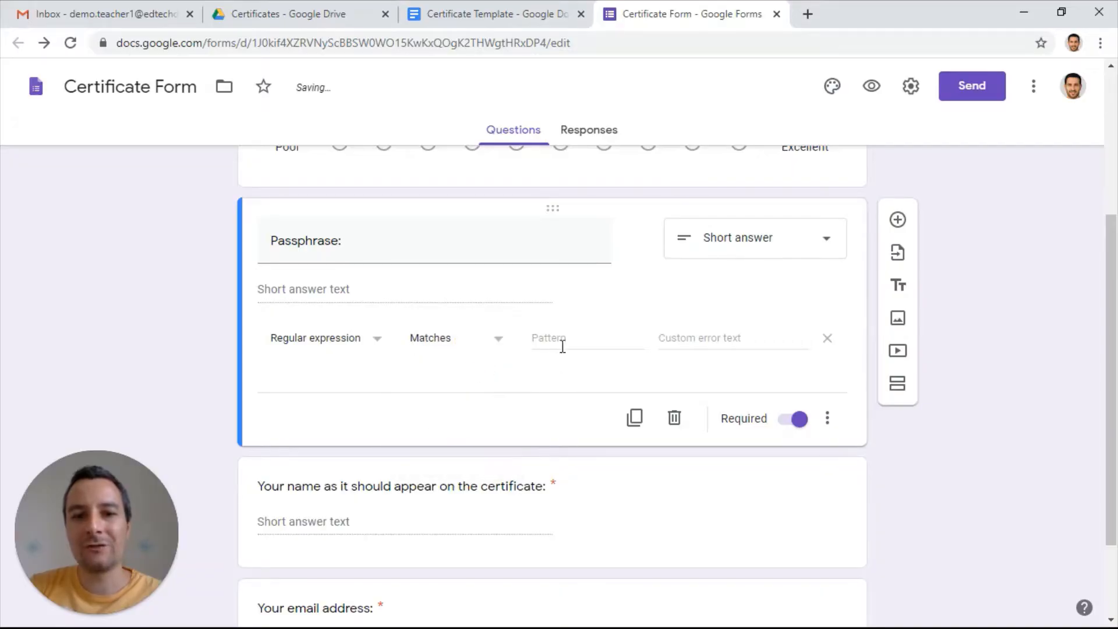
Enter the required passphrase as the validation pattern and set the custom error text to "nope"
{"action": "left_click", "coordinate": [562, 344]}
{"action": "type", "text": "google"}
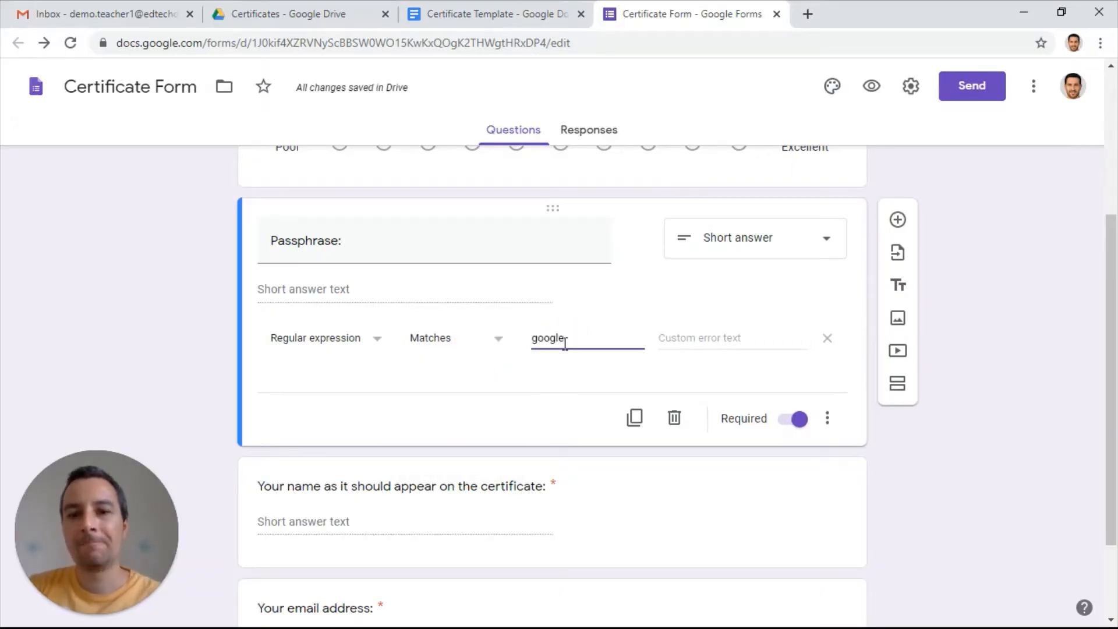
{"action": "left_click", "coordinate": [697, 342]}
{"action": "type", "text": "no"}
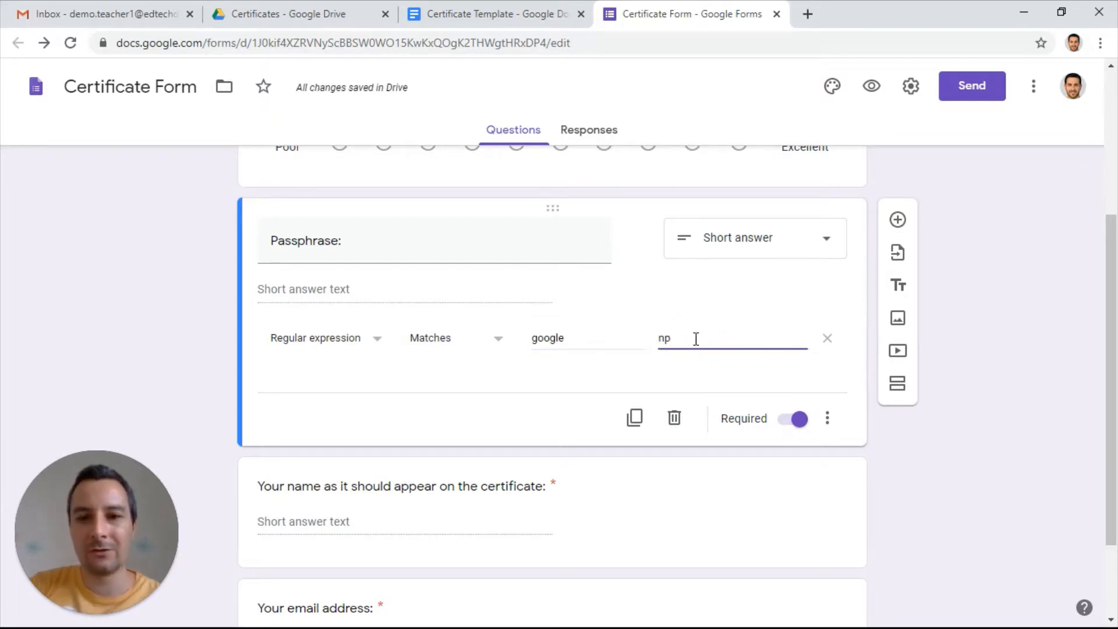
{"action": "key", "text": "BackSpace"}
{"action": "type", "text": "ope"}
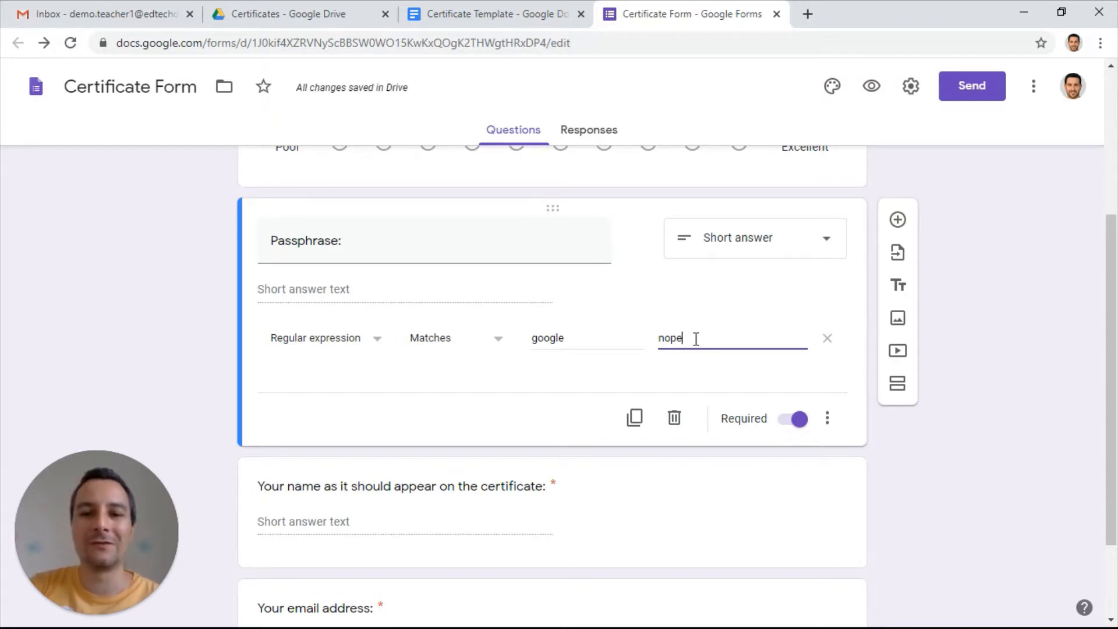
Create a new spreadsheet named Certificate Form (Responses) as the destination for the form's responses
{"action": "scroll", "coordinate": [696, 342], "scroll_direction": "down", "scroll_amount": 2}
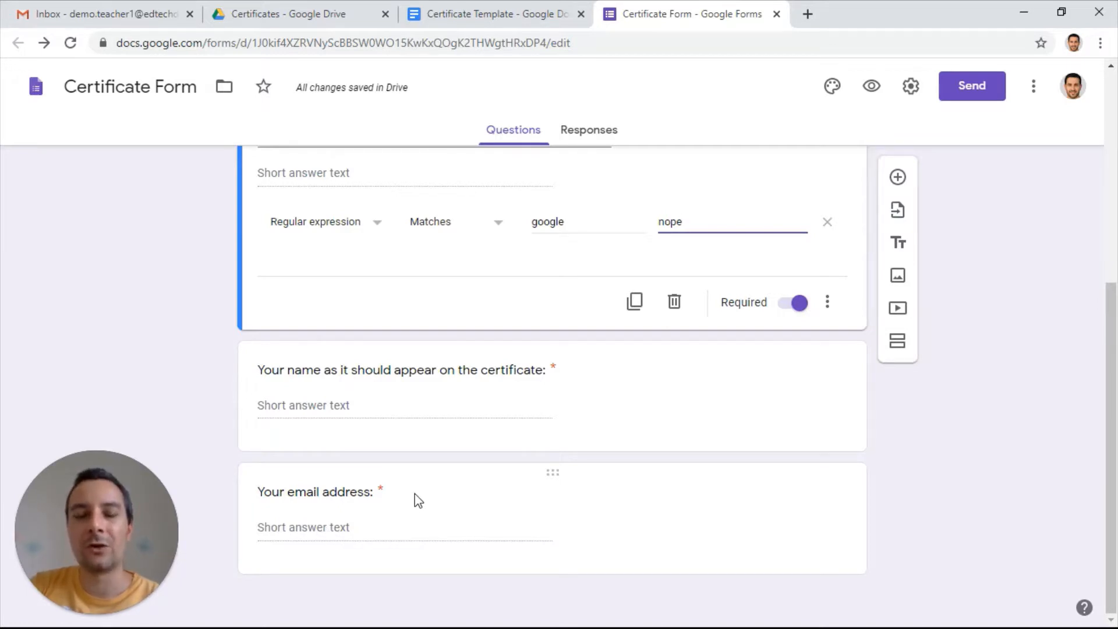
{"action": "left_click", "coordinate": [606, 140]}
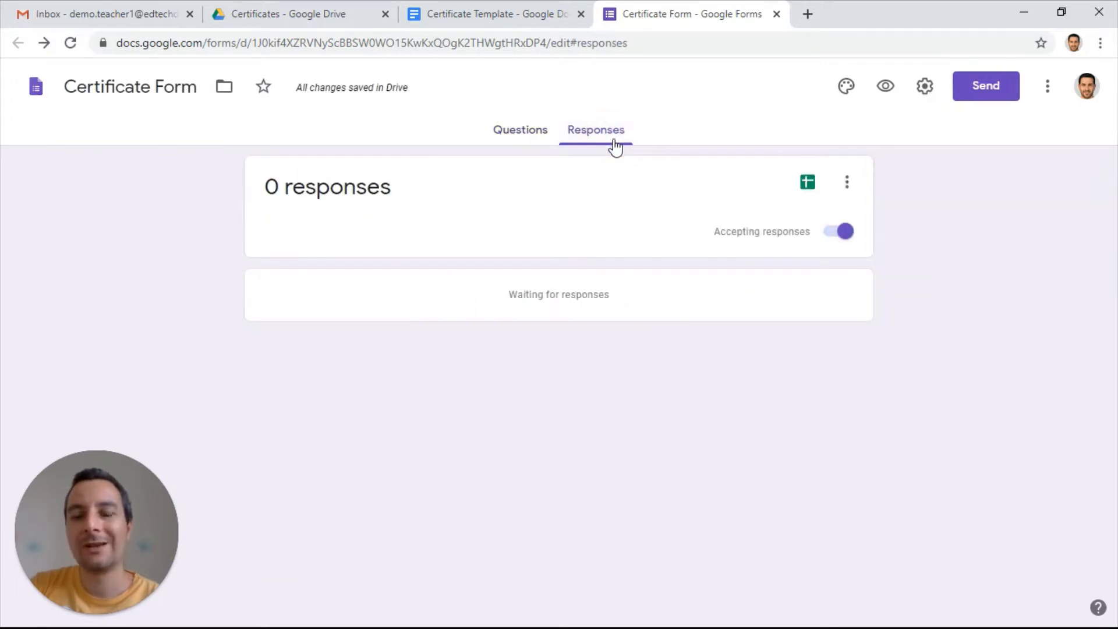
{"action": "left_click", "coordinate": [807, 185]}
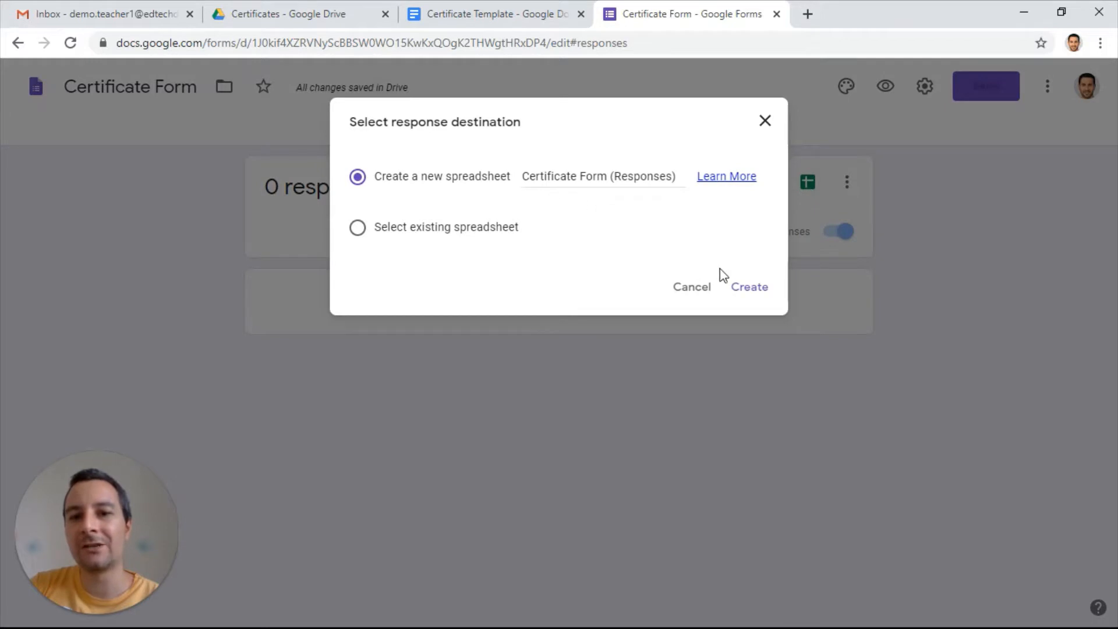
{"action": "left_click", "coordinate": [734, 288]}
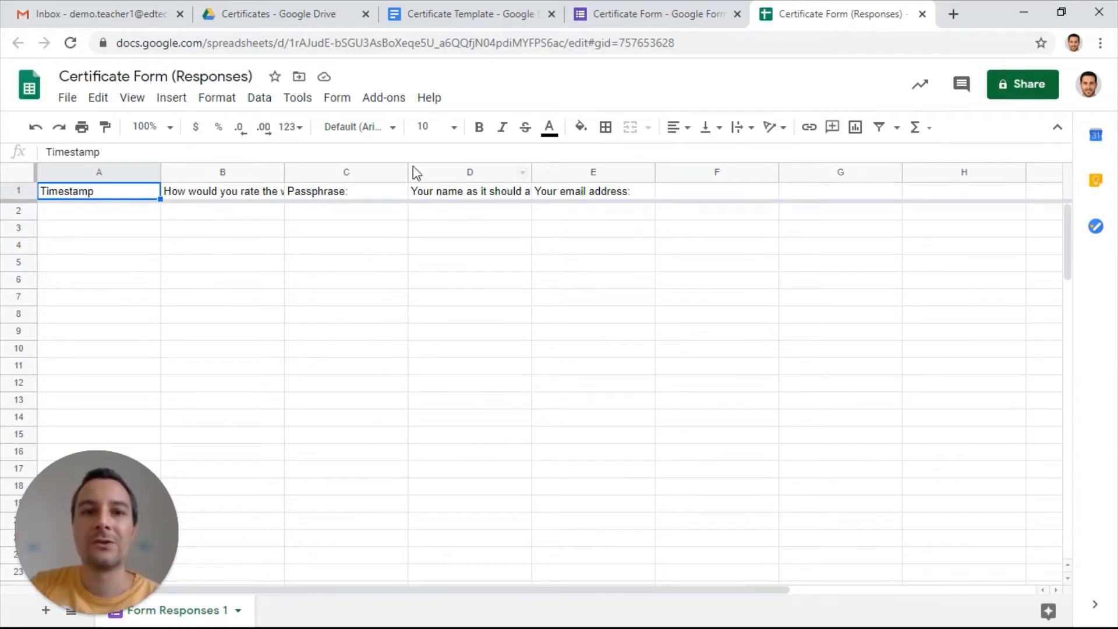
Launch the Autocrat add-on in the response spreadsheet
{"action": "left_click", "coordinate": [385, 99]}
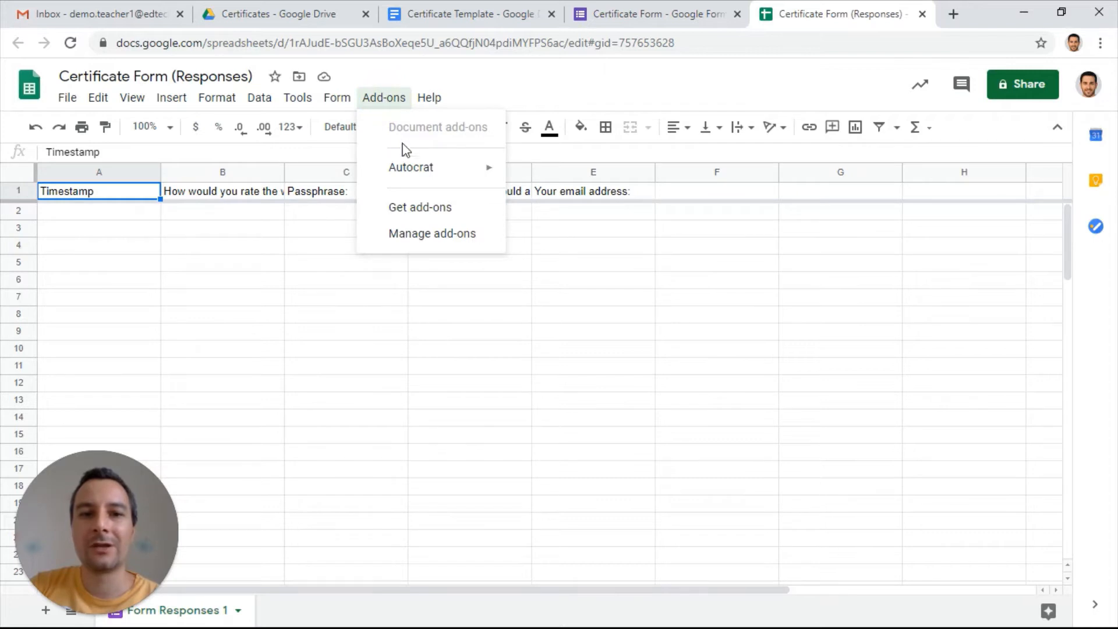
{"action": "mouse_move", "coordinate": [400, 175]}
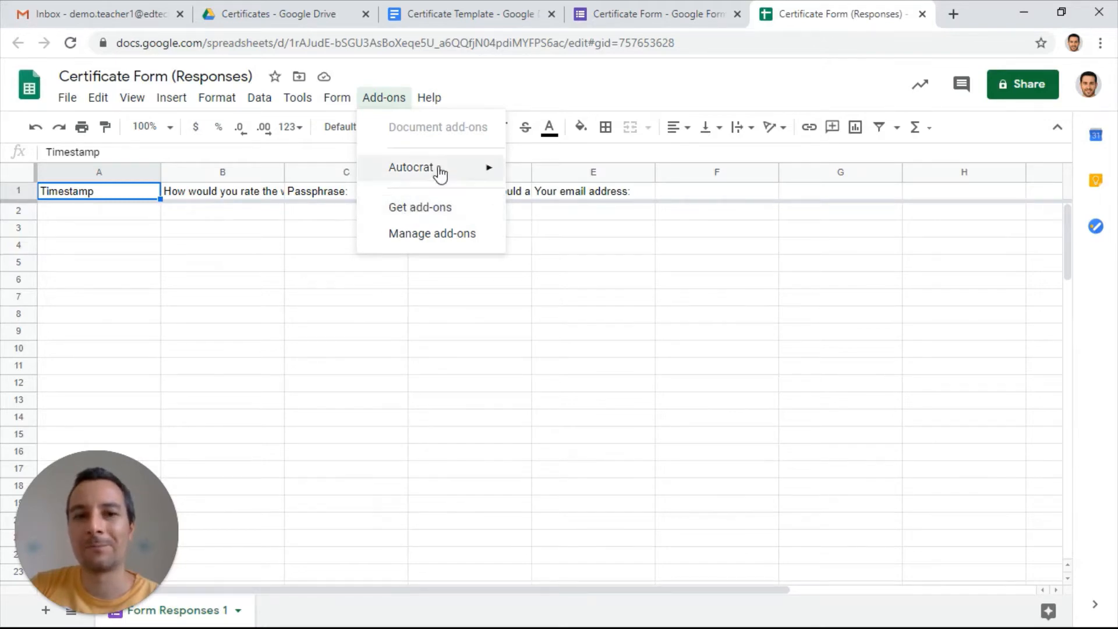
{"action": "mouse_move", "coordinate": [442, 169]}
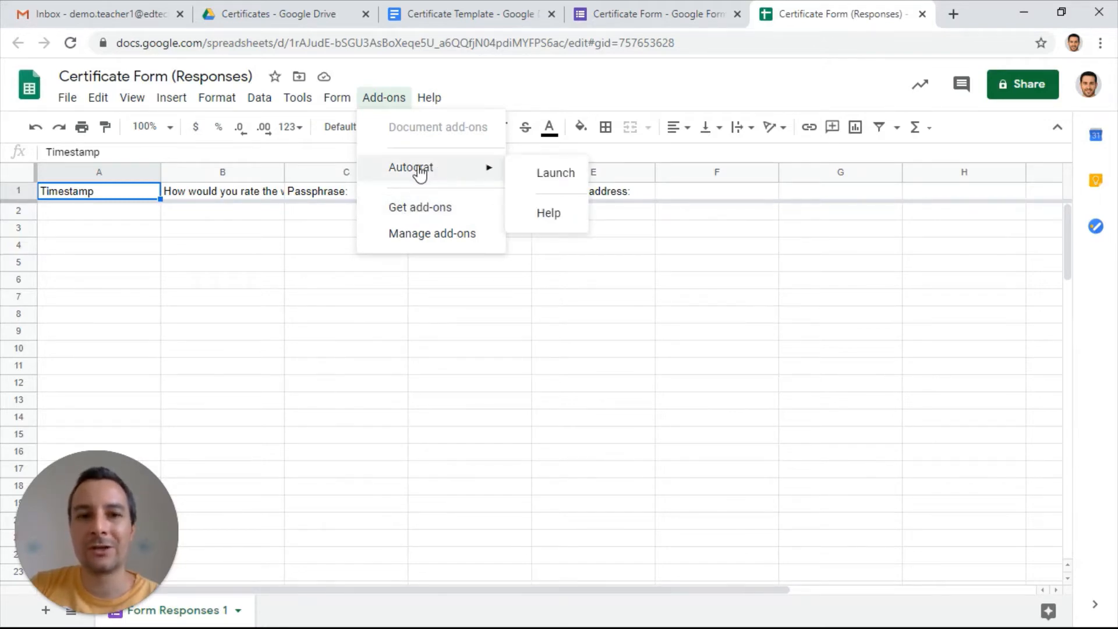
{"action": "left_click", "coordinate": [556, 177]}
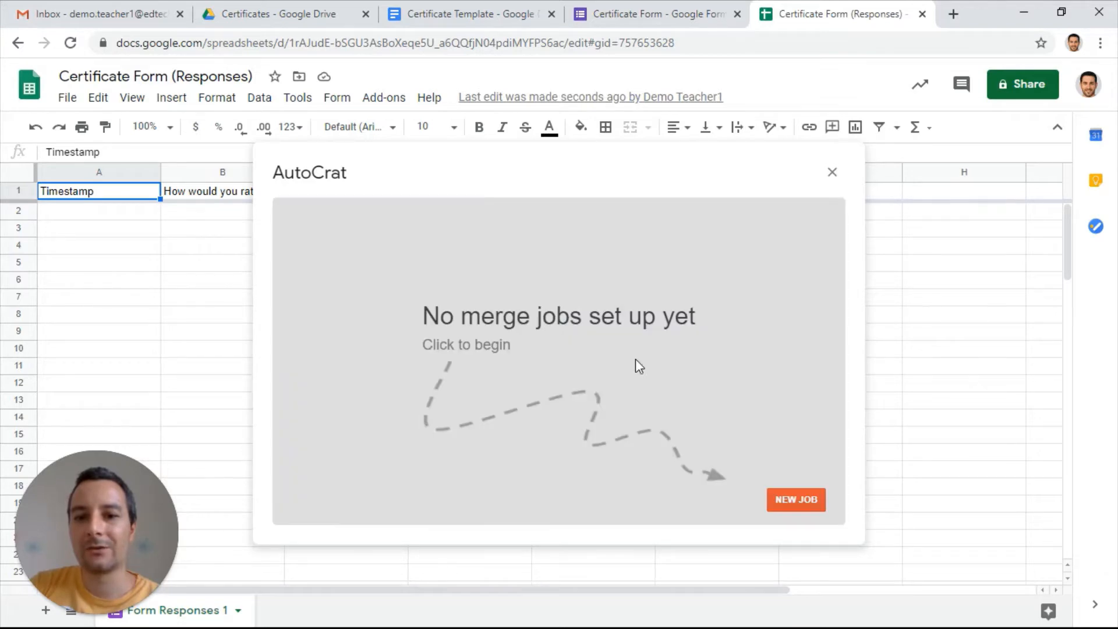
Create a new merge job named "cert" and continue to the template choice
{"action": "left_click", "coordinate": [786, 502]}
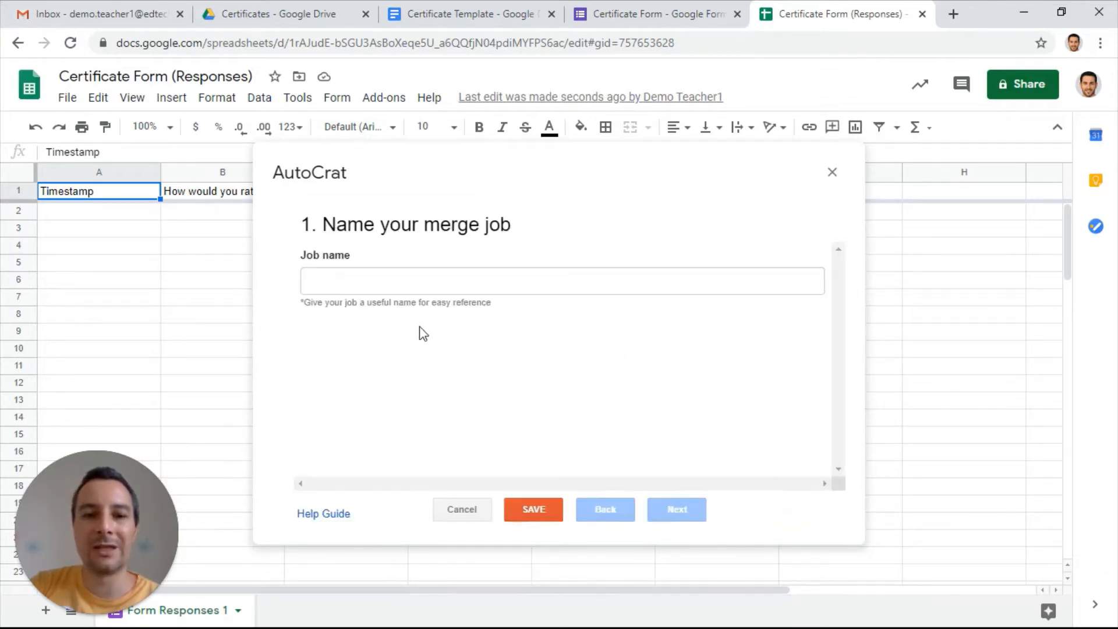
{"action": "left_click", "coordinate": [392, 288]}
{"action": "type", "text": "cert"}
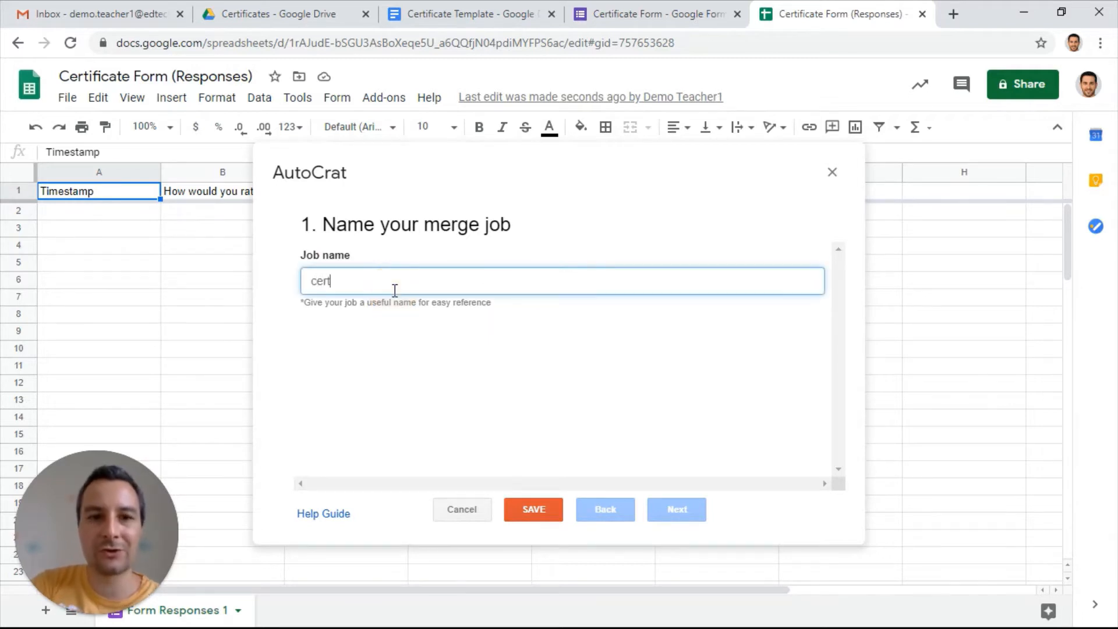
{"action": "left_click", "coordinate": [689, 510]}
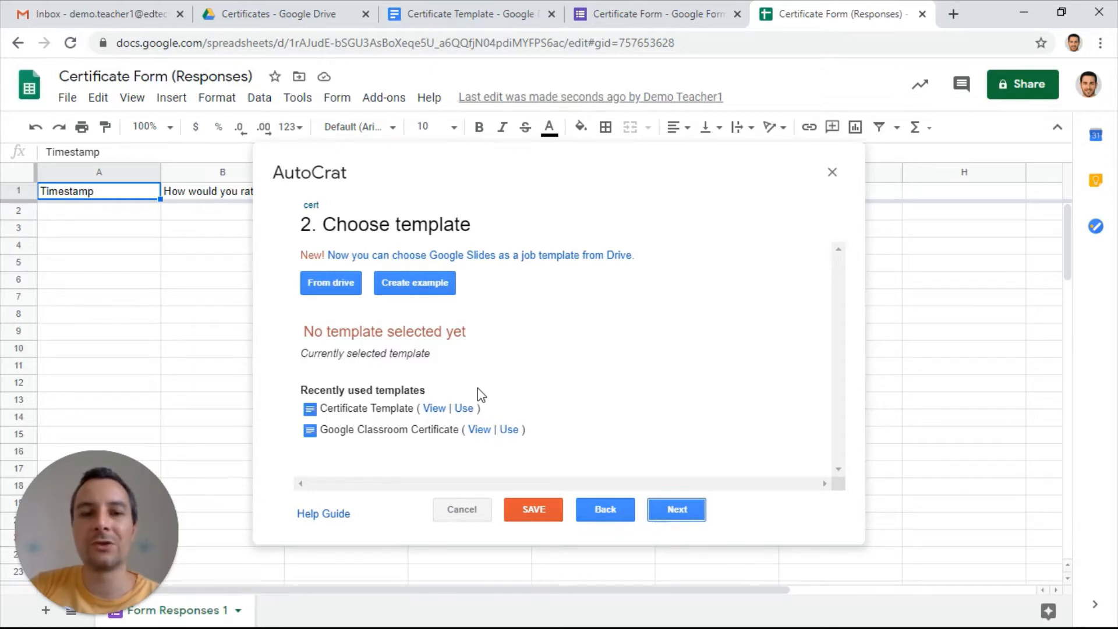
Switch to the Certificate Template document and examine its layout and the <<Name>> and <<TODAY>> merge tags
{"action": "left_click", "coordinate": [483, 17]}
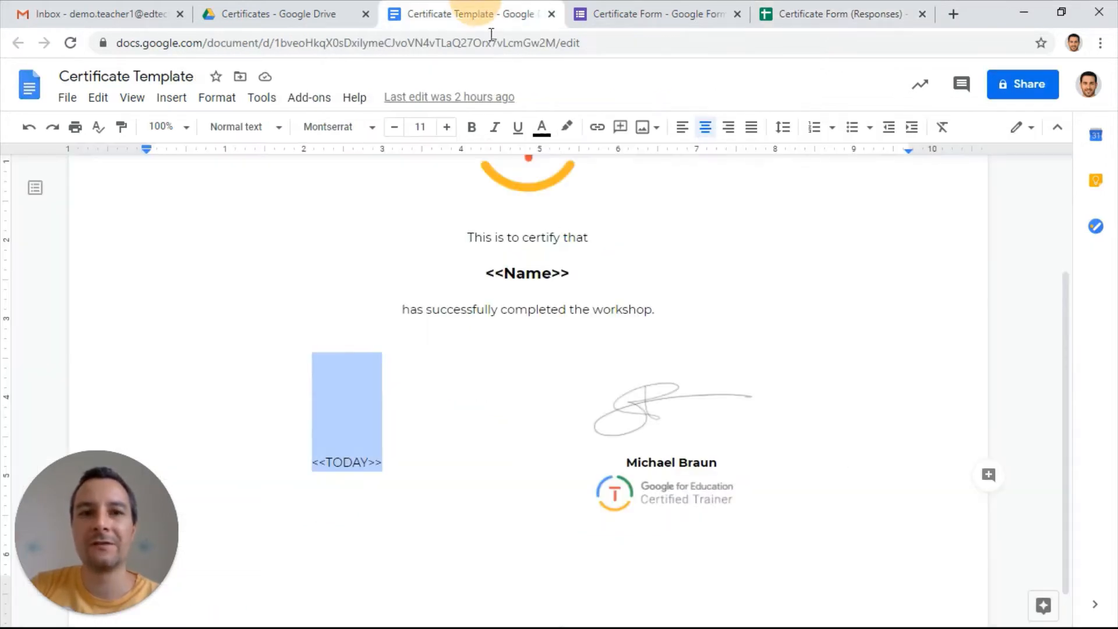
{"action": "scroll", "coordinate": [442, 393], "scroll_direction": "up", "scroll_amount": 3}
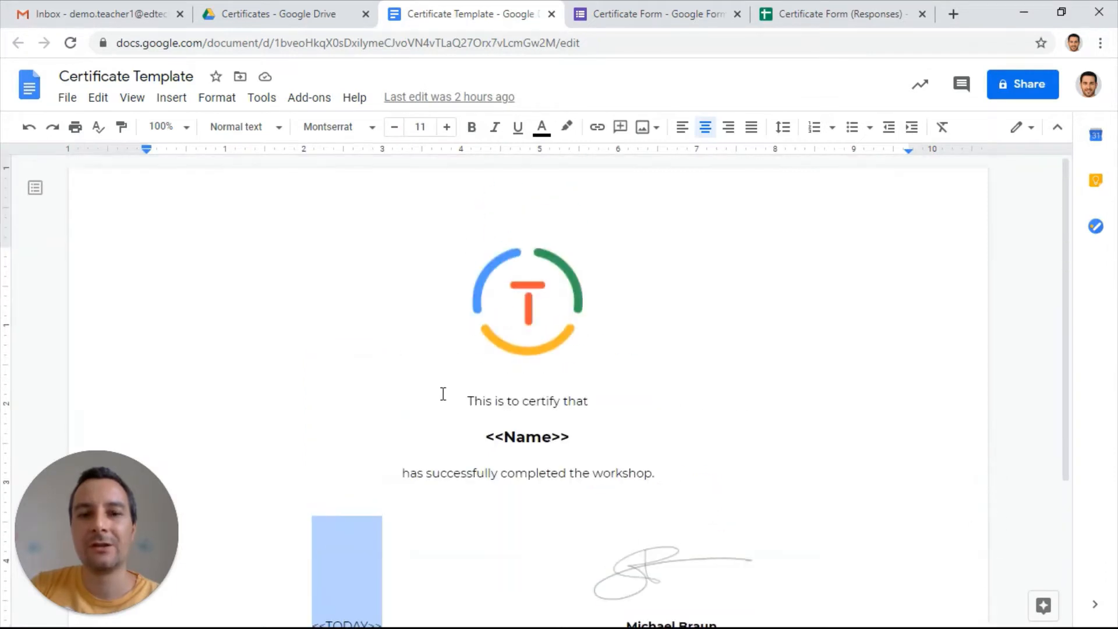
{"action": "scroll", "coordinate": [499, 408], "scroll_direction": "down", "scroll_amount": 2}
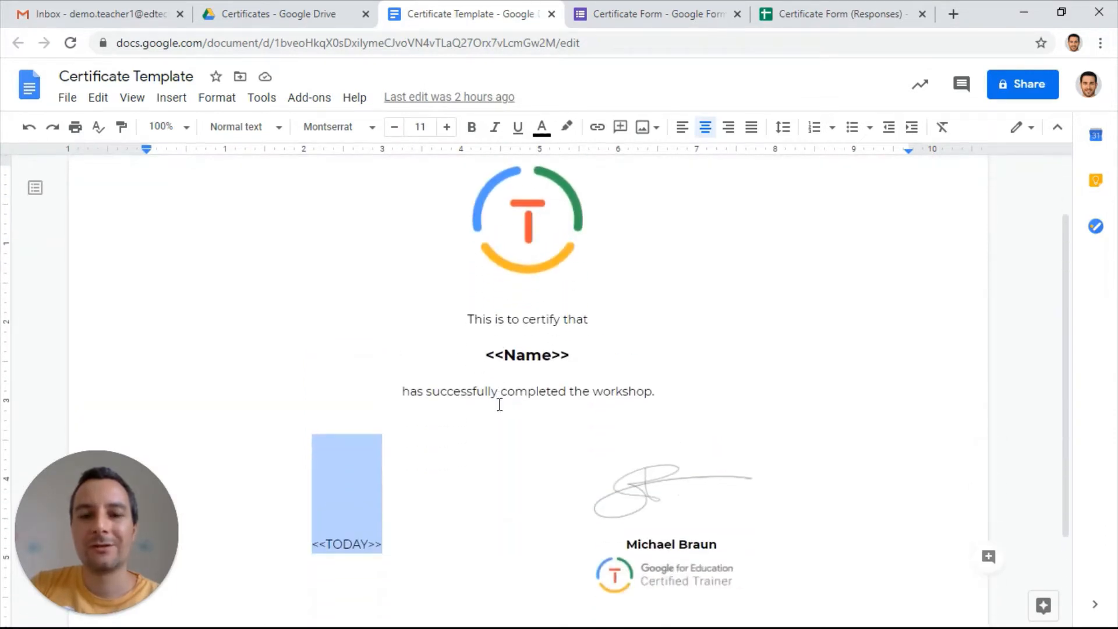
{"action": "left_click_drag", "start_coordinate": [485, 356], "coordinate": [571, 355]}
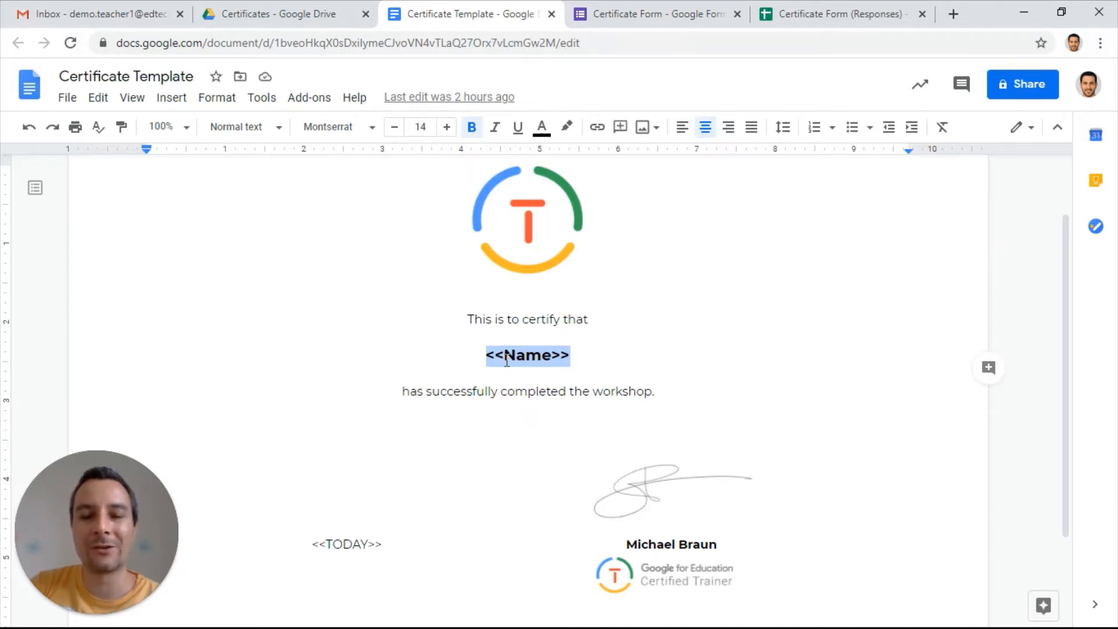
{"action": "scroll", "coordinate": [395, 517], "scroll_direction": "down", "scroll_amount": 1}
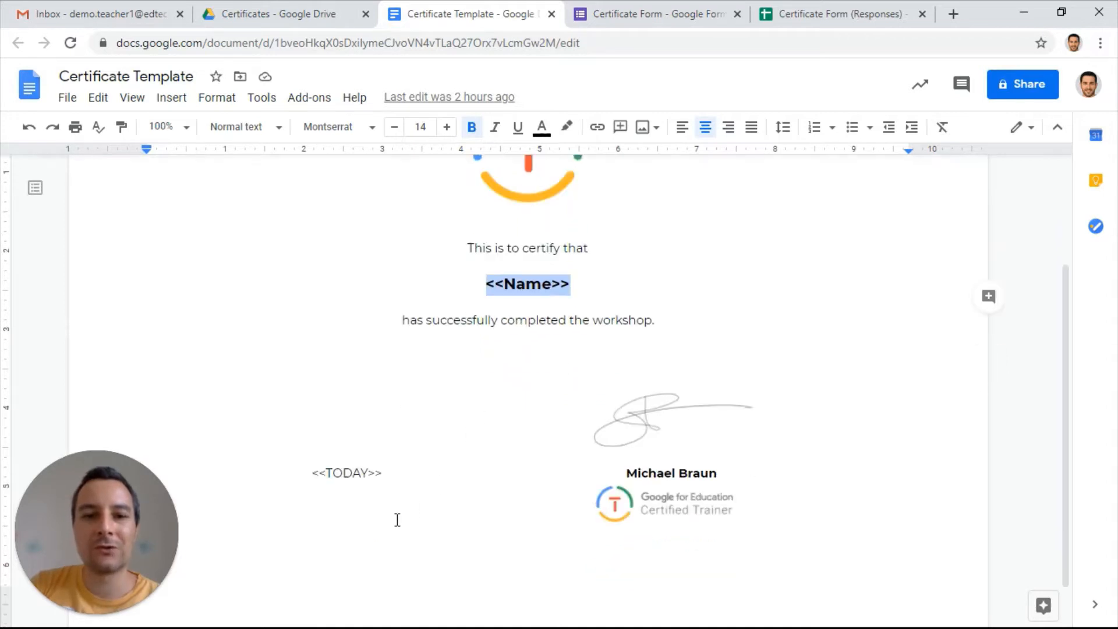
{"action": "left_click_drag", "start_coordinate": [312, 460], "coordinate": [382, 457]}
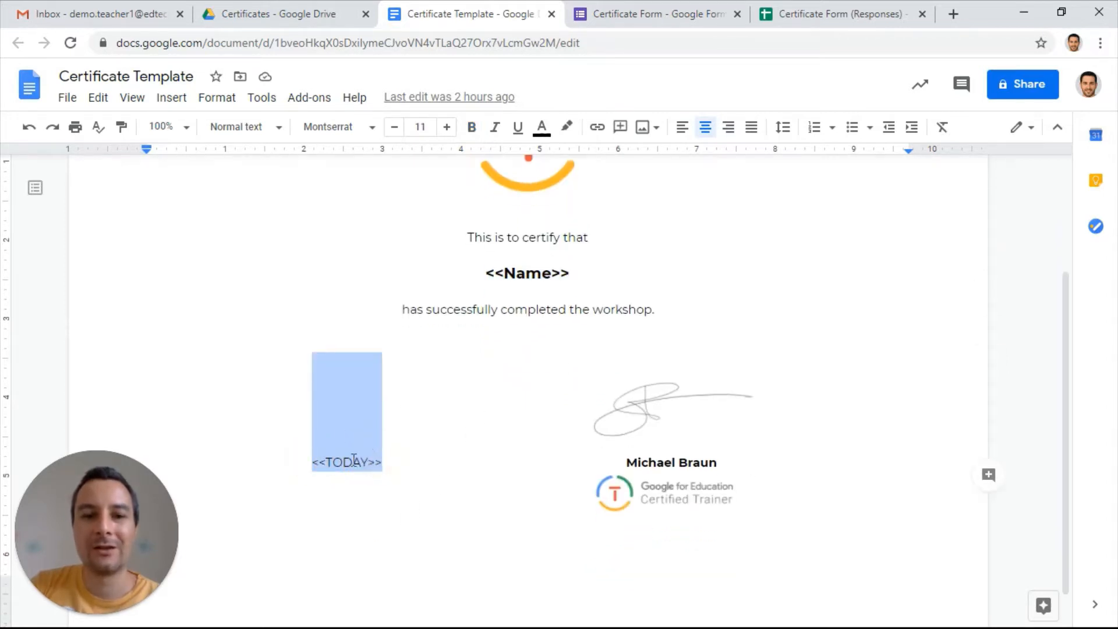
{"action": "left_click", "coordinate": [490, 309]}
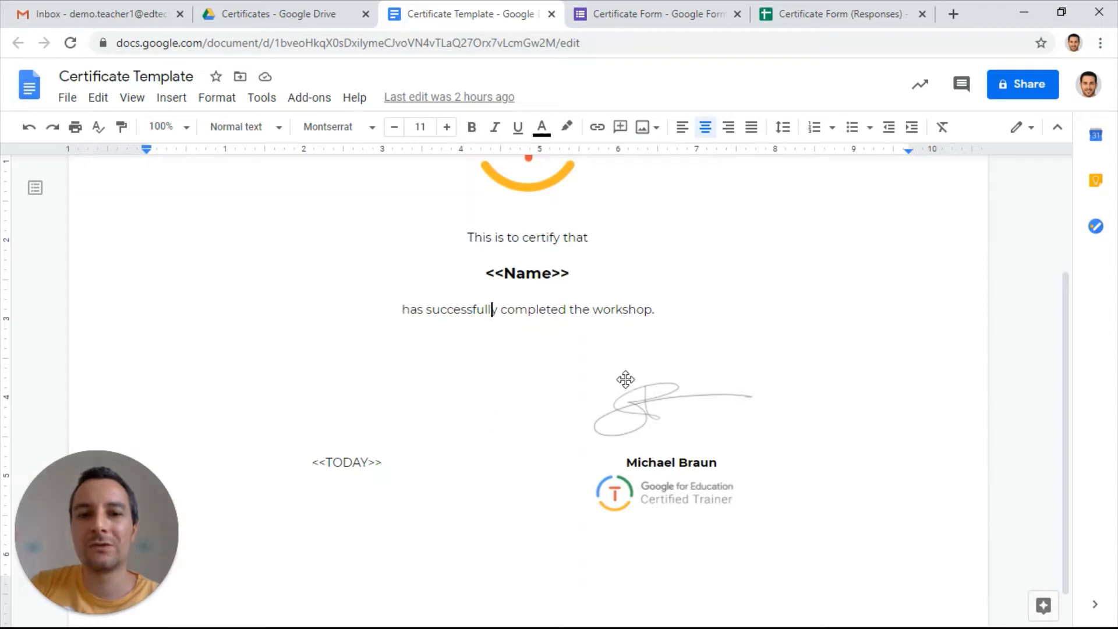
Return to the response spreadsheet, choose Certificate Template from Drive as the merge job's template, and continue to data mapping
{"action": "left_click", "coordinate": [844, 13]}
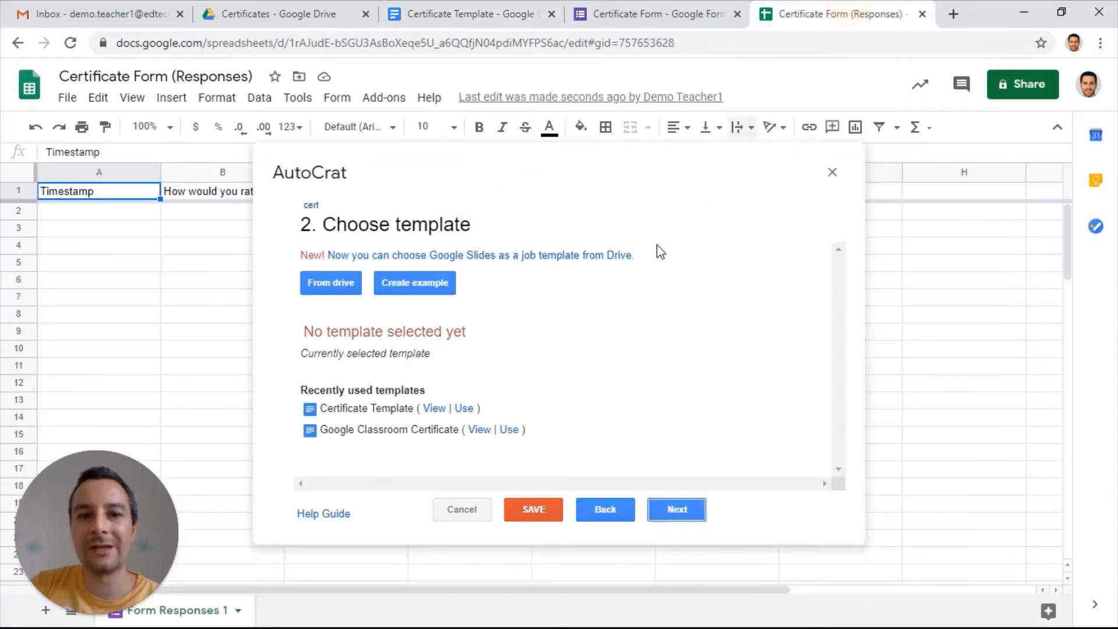
{"action": "left_click", "coordinate": [301, 280]}
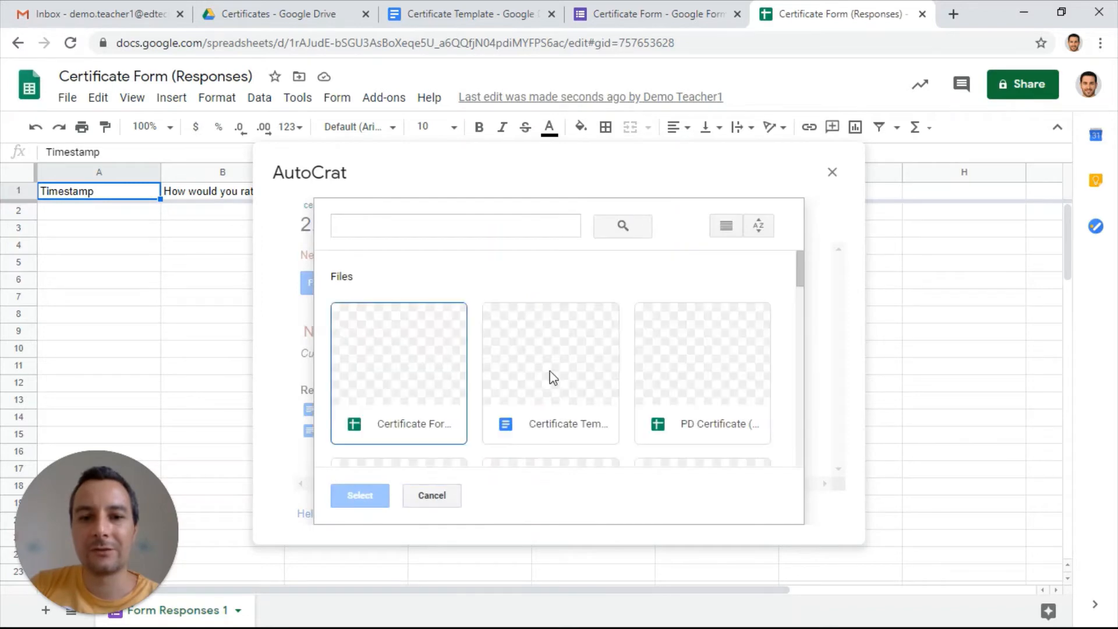
{"action": "left_click", "coordinate": [560, 373]}
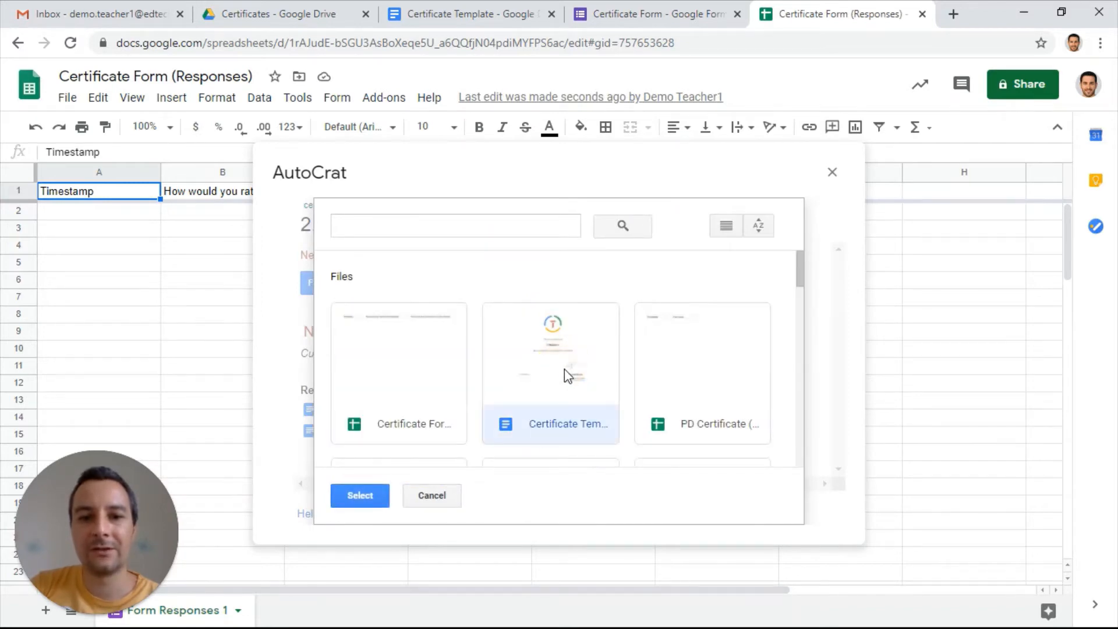
{"action": "left_click", "coordinate": [383, 492]}
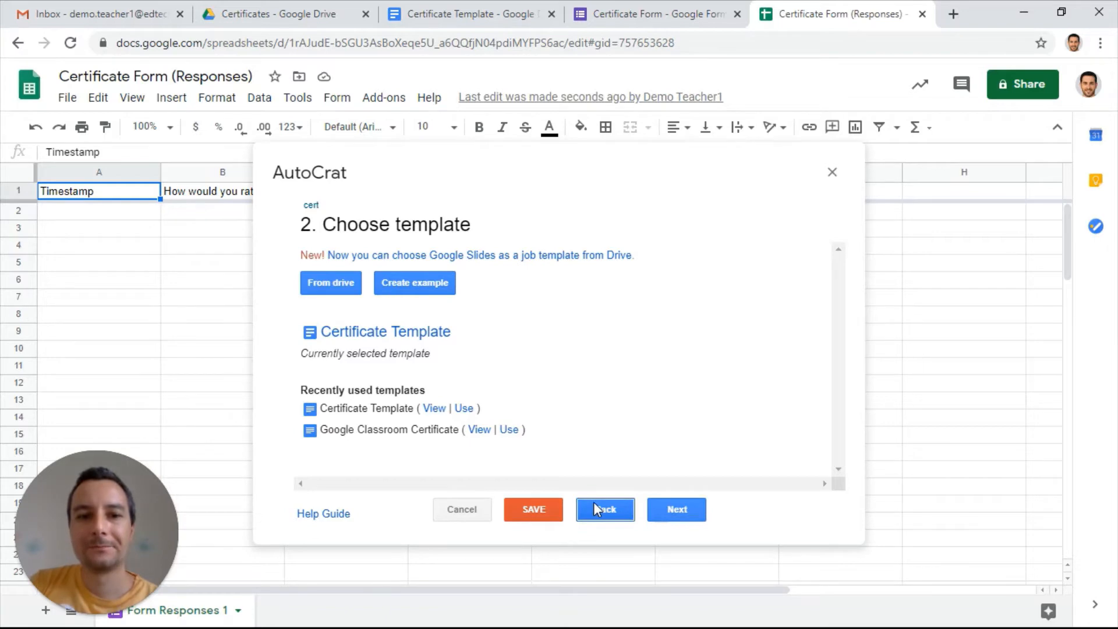
{"action": "left_click", "coordinate": [677, 509]}
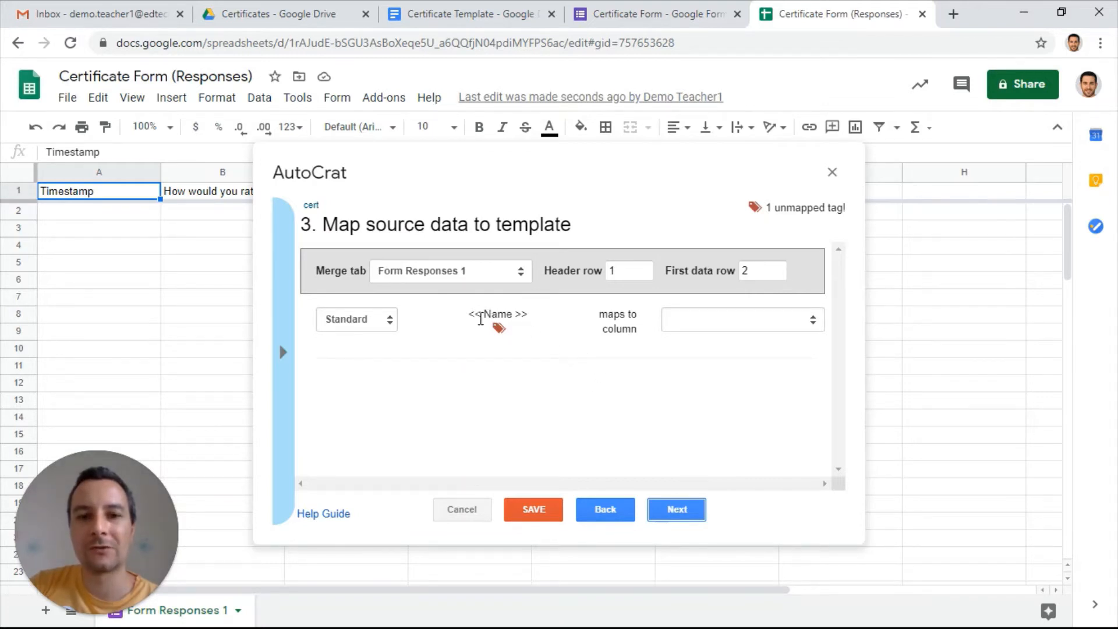
Map the <<Name>> tag to the column "Your name as it should appear on the certificate:"
{"action": "left_click_drag", "start_coordinate": [469, 314], "coordinate": [531, 323]}
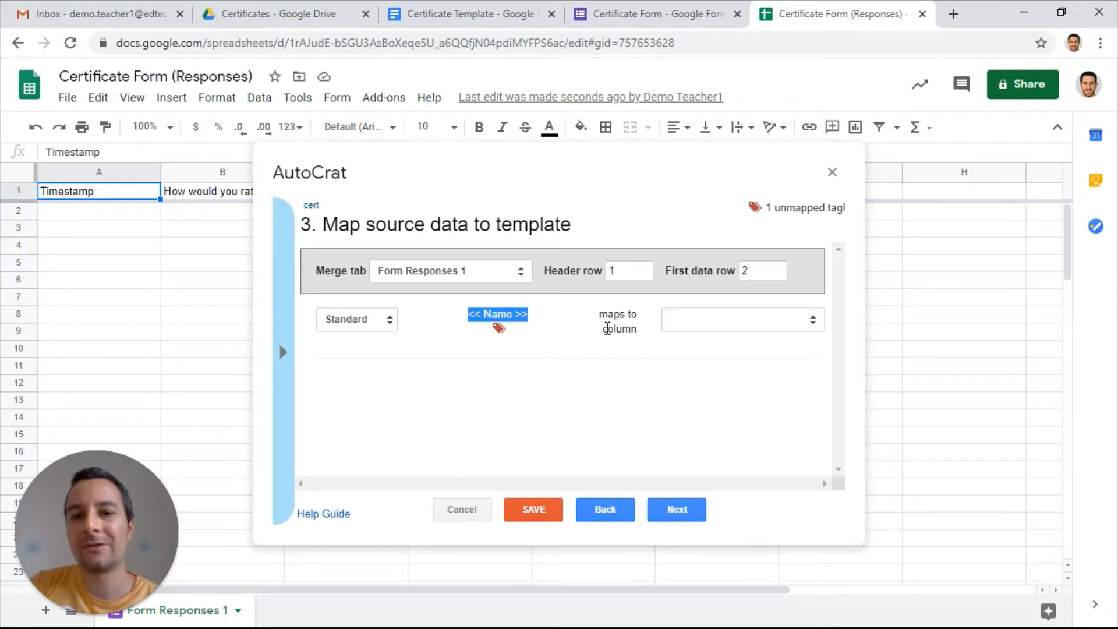
{"action": "left_click", "coordinate": [706, 325]}
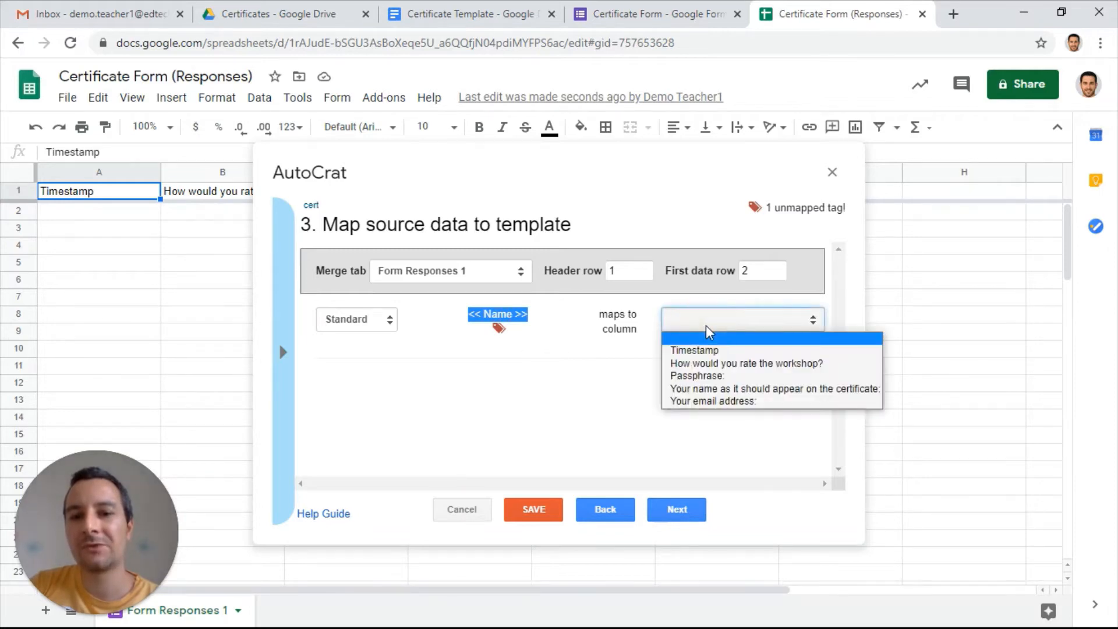
{"action": "left_click", "coordinate": [734, 394]}
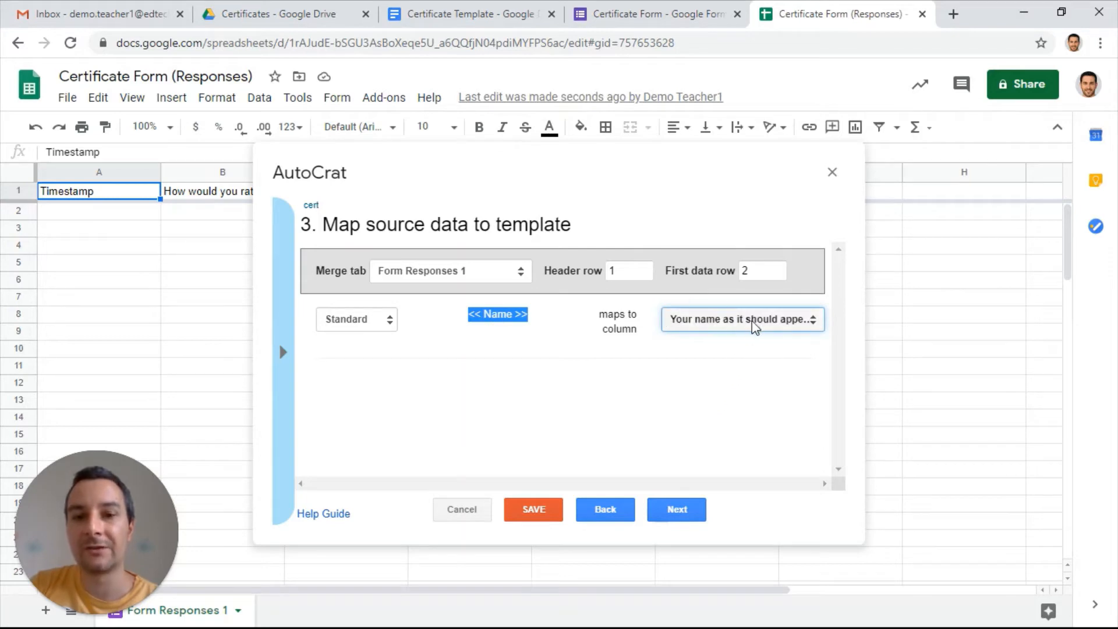
Continue to the file settings and set the file name to "cert_<<Your name as it should appear on the certificate:>>"
{"action": "left_click", "coordinate": [675, 509]}
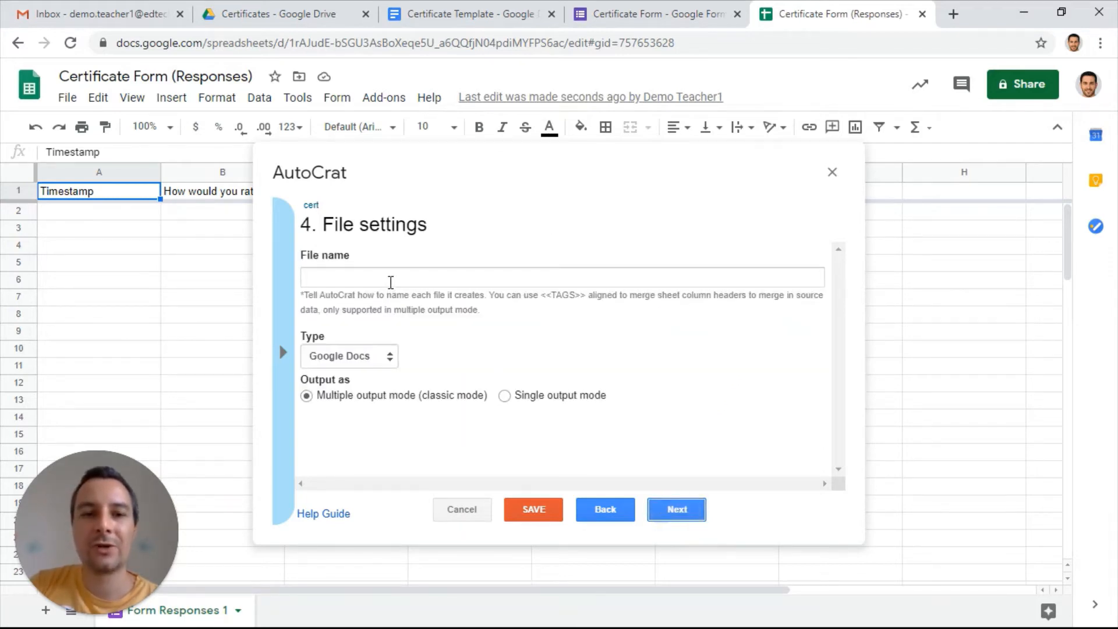
{"action": "left_click", "coordinate": [390, 281]}
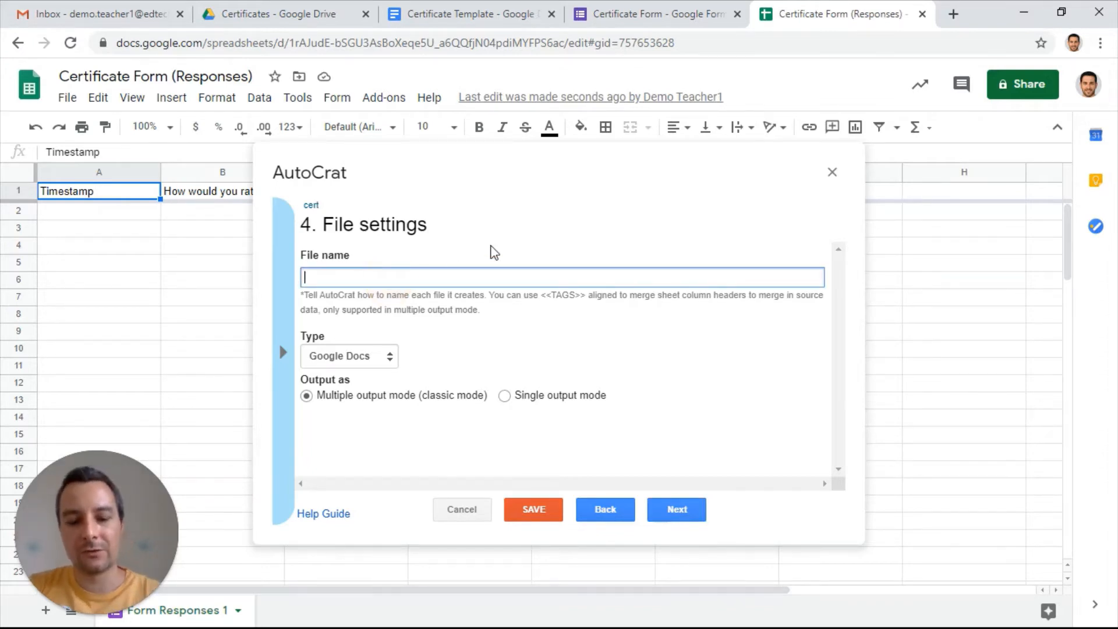
{"action": "type", "text": "cert"}
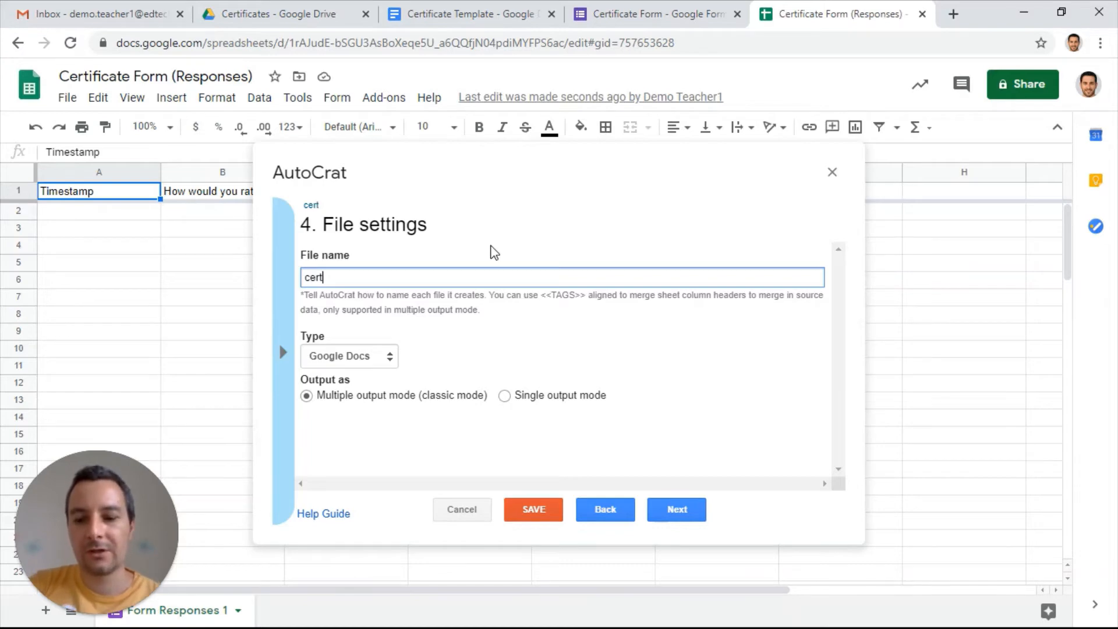
{"action": "type", "text": "_"}
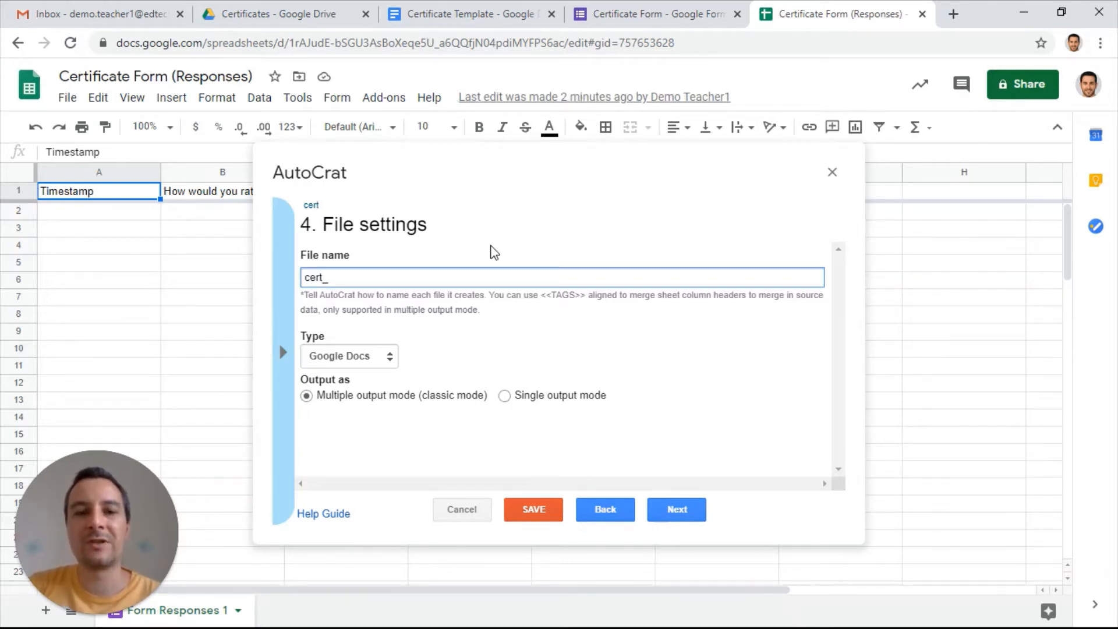
{"action": "left_click", "coordinate": [281, 352]}
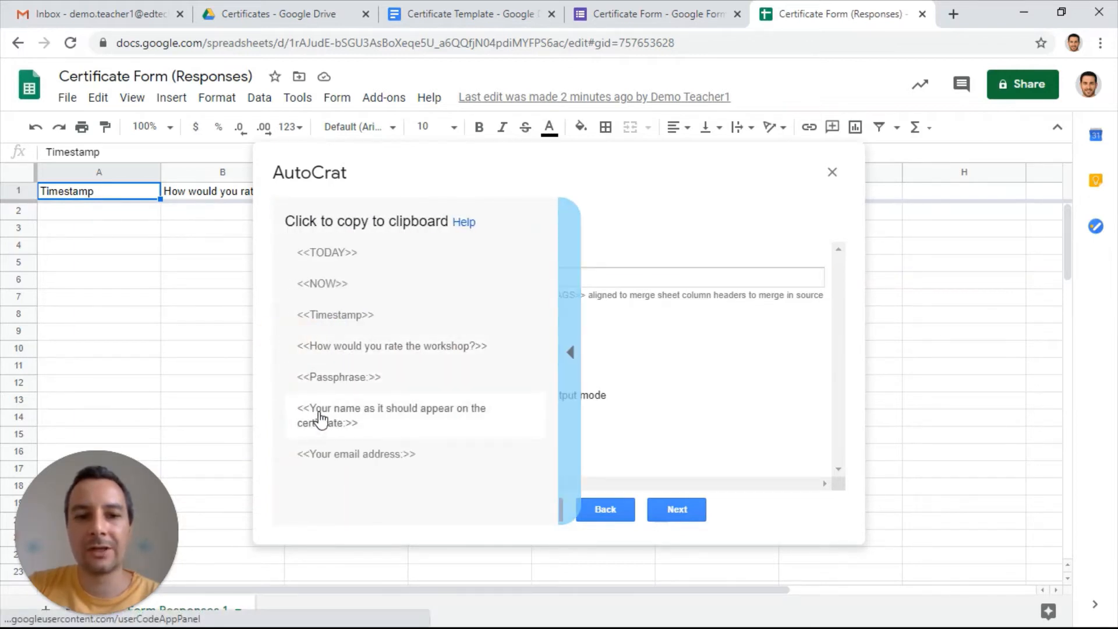
{"action": "left_click", "coordinate": [352, 422]}
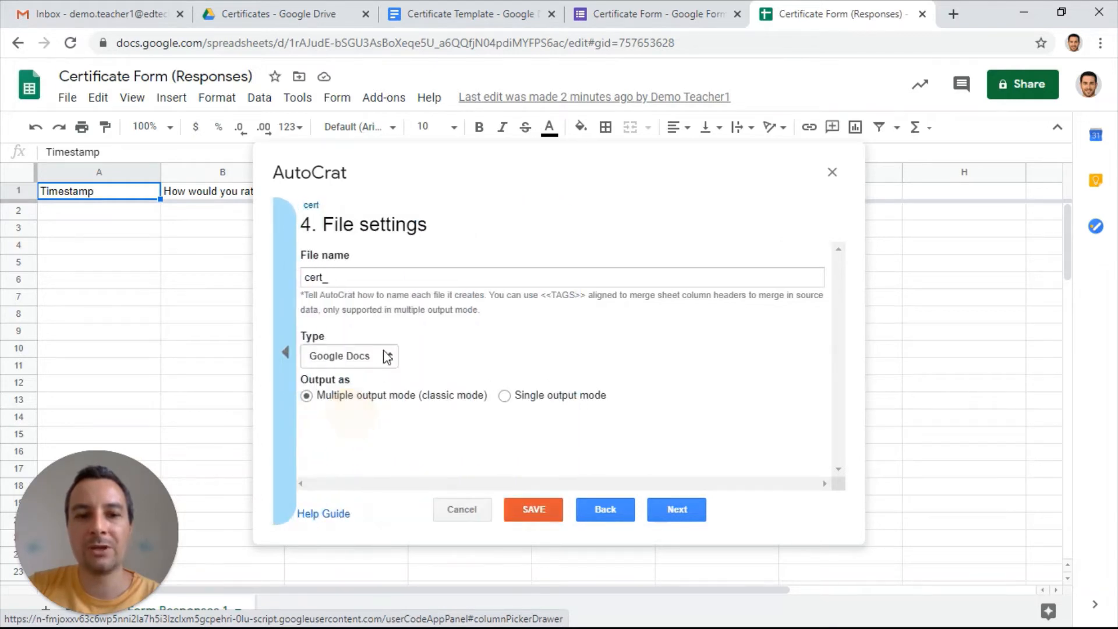
{"action": "left_click", "coordinate": [386, 281]}
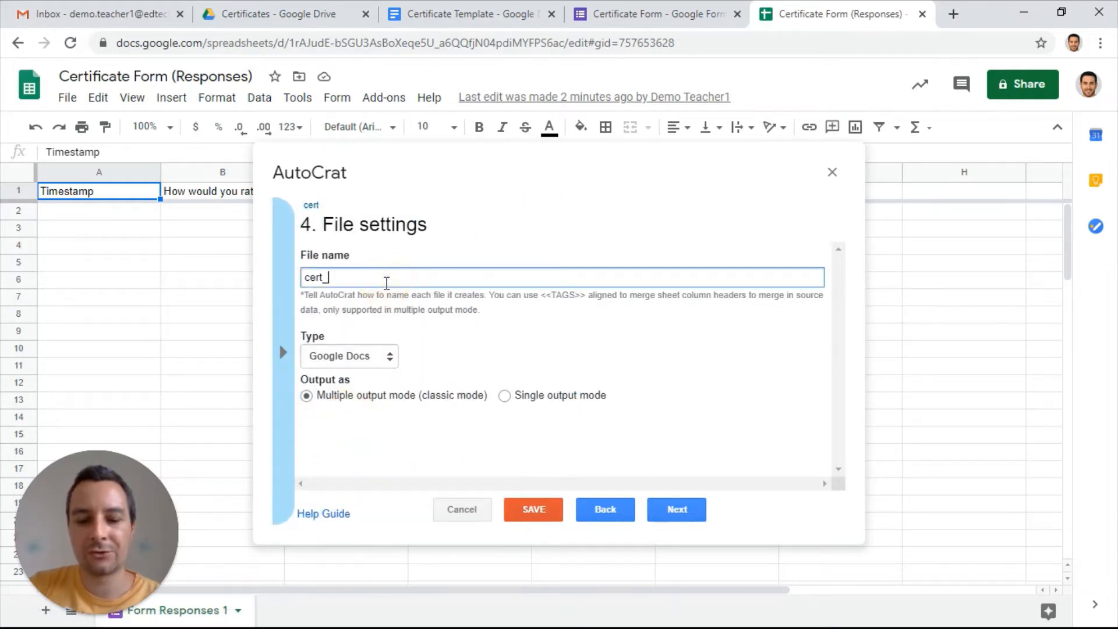
{"action": "type", "text": "<<Your name as it should appear on the certificate:>>"}
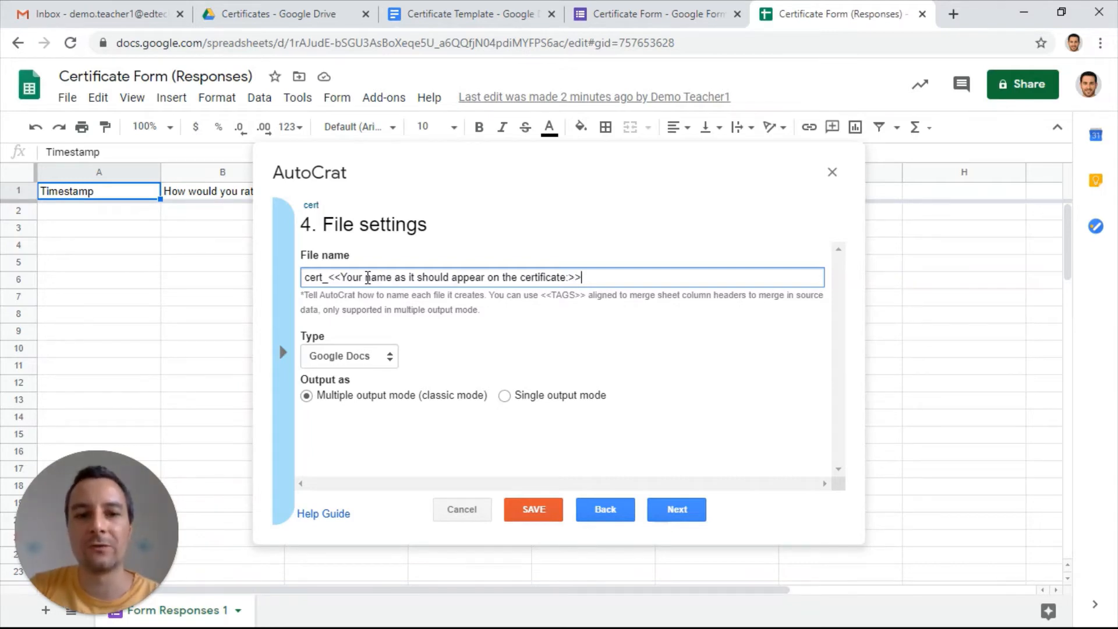
Set the output file type to PDF and continue to the destination folder choice
{"action": "left_click", "coordinate": [391, 365]}
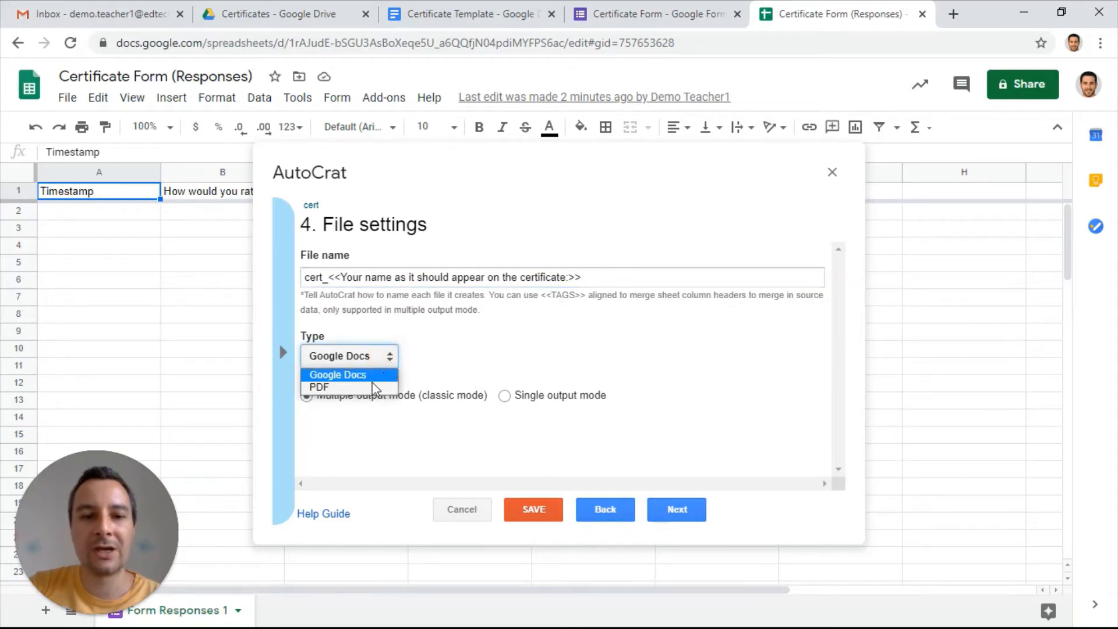
{"action": "left_click", "coordinate": [368, 388]}
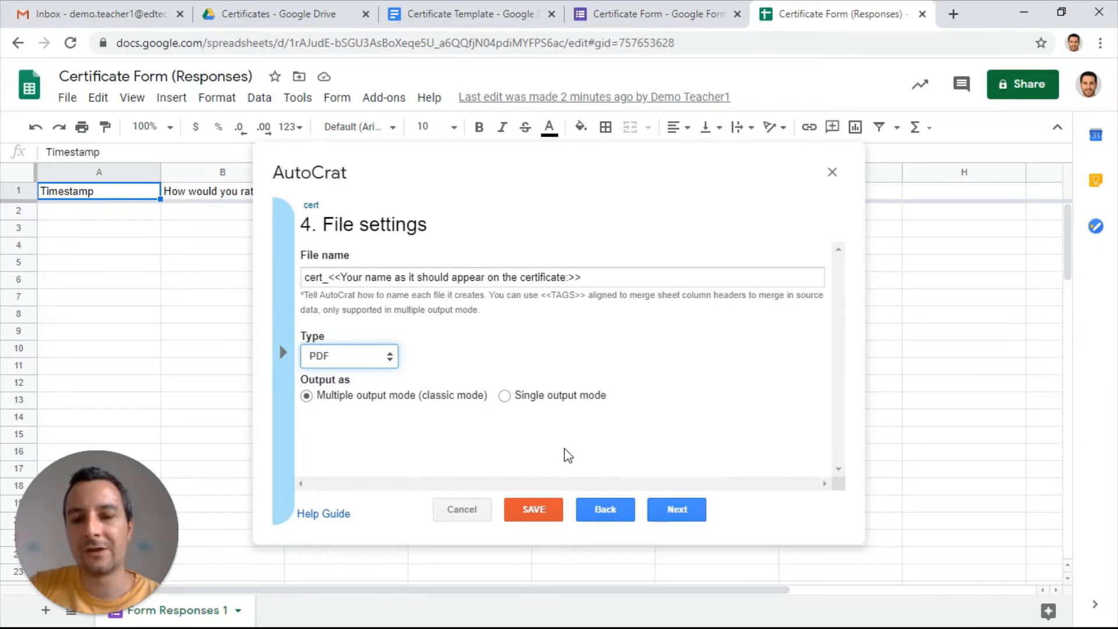
{"action": "left_click", "coordinate": [670, 510]}
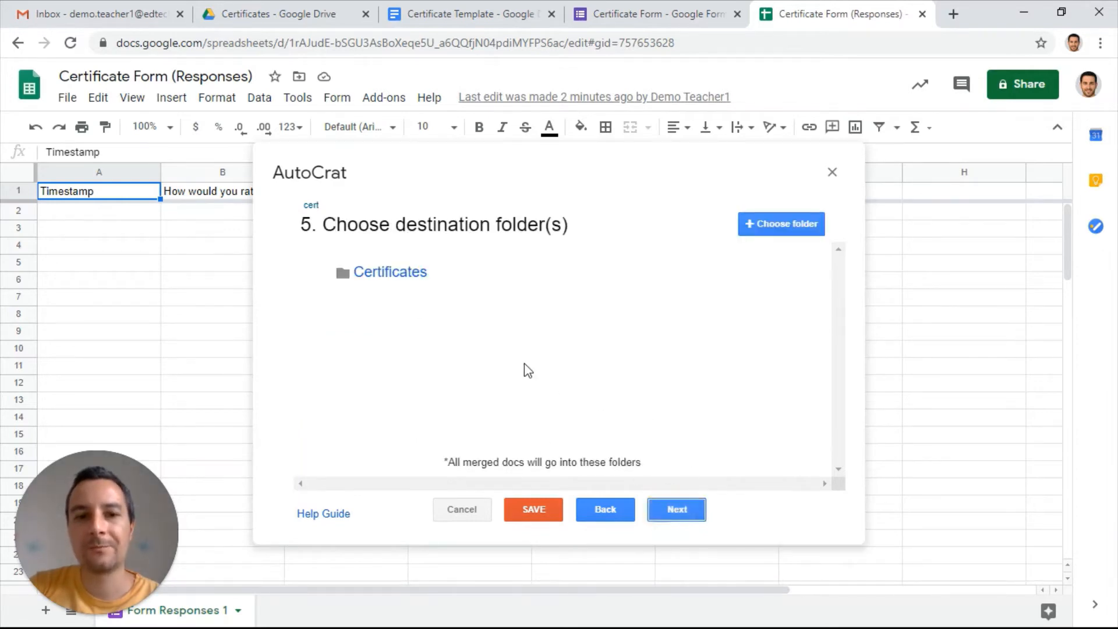
Keep Certificates as the destination folder and proceed to the sharing settings without a dynamic folder reference or merge condition
{"action": "mouse_move", "coordinate": [370, 288]}
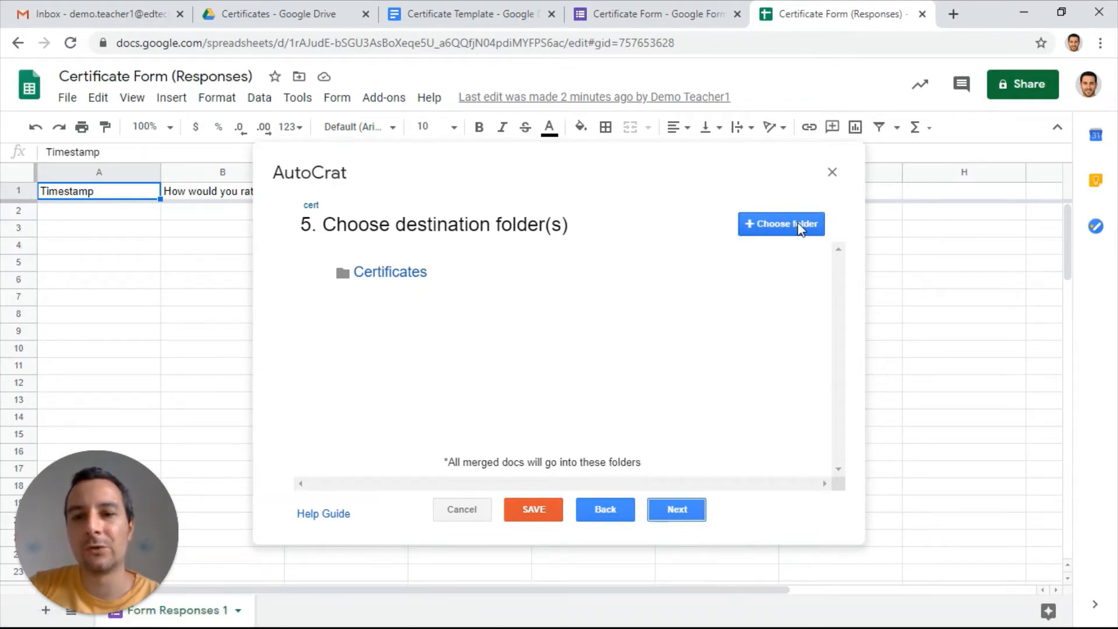
{"action": "left_click", "coordinate": [684, 506]}
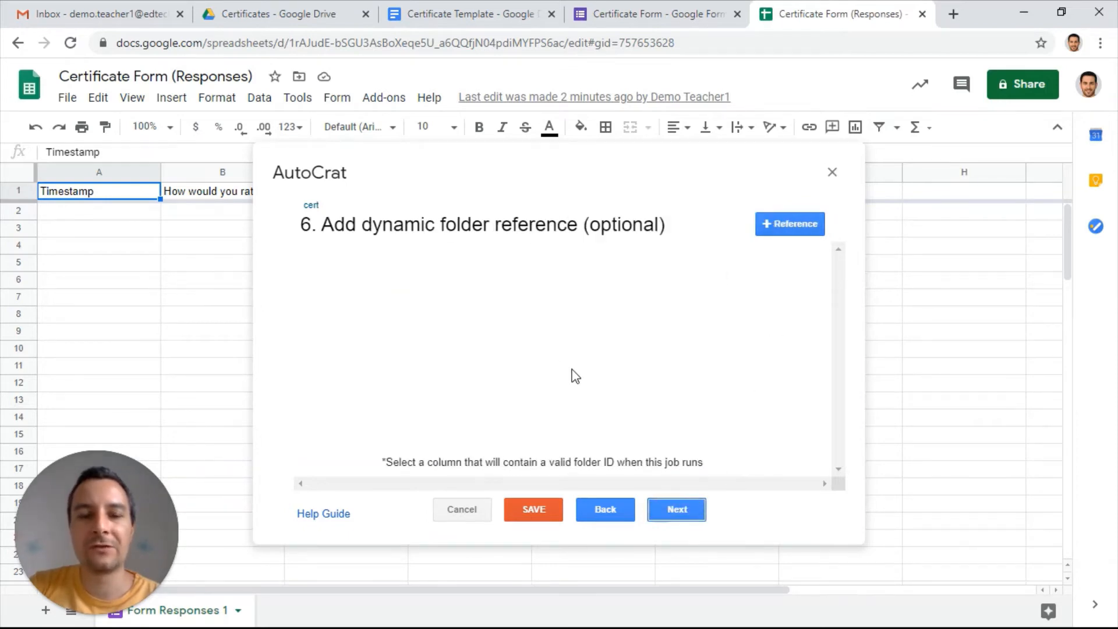
{"action": "left_click", "coordinate": [674, 507]}
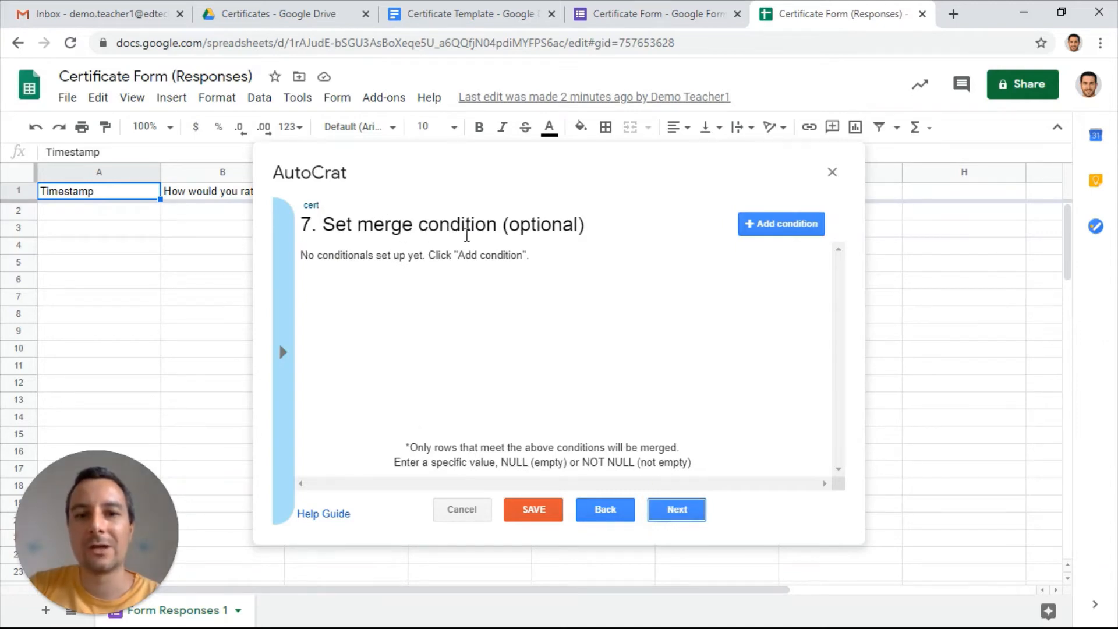
{"action": "left_click", "coordinate": [662, 509]}
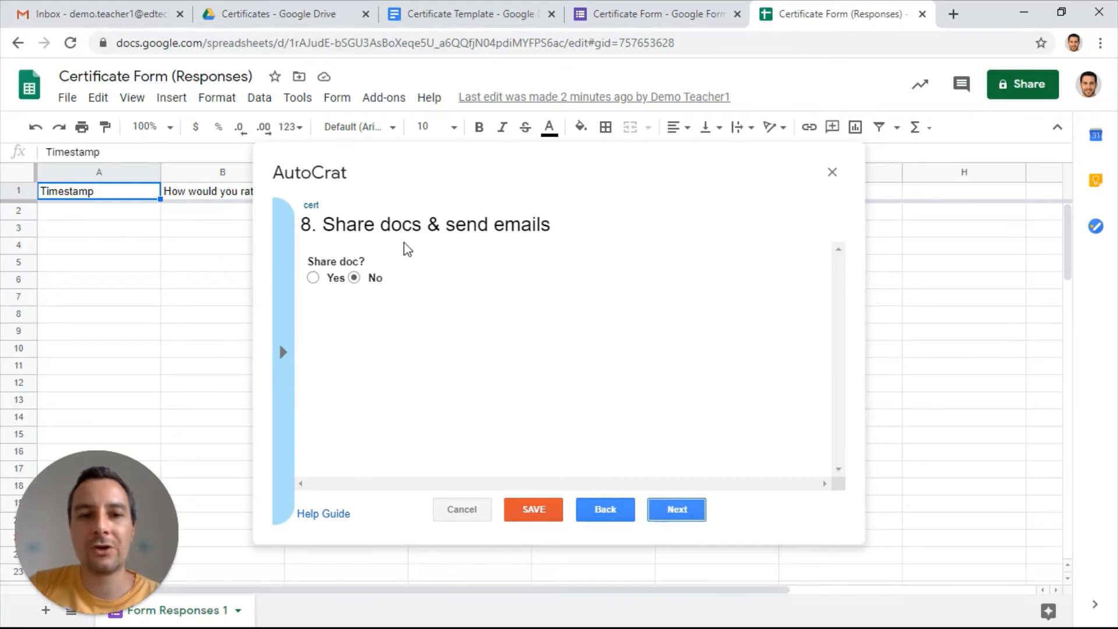
Enable document sharing for the merge job and have it send from the generic no-reply address
{"action": "left_click", "coordinate": [314, 278]}
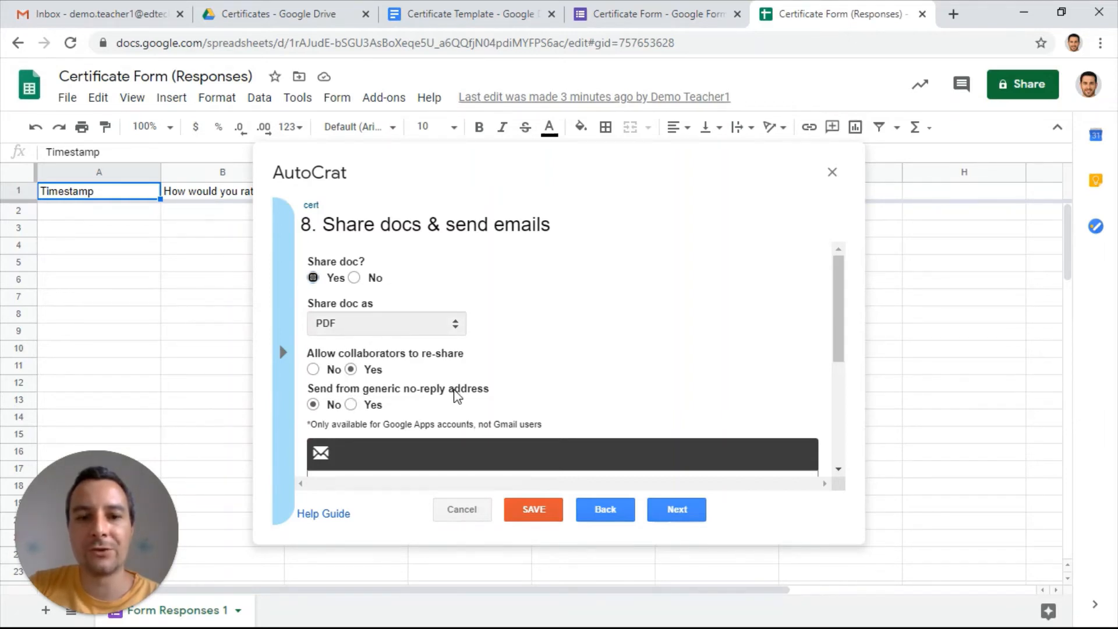
{"action": "left_click", "coordinate": [350, 404]}
{"action": "scroll", "coordinate": [442, 379], "scroll_direction": "down", "scroll_amount": 4}
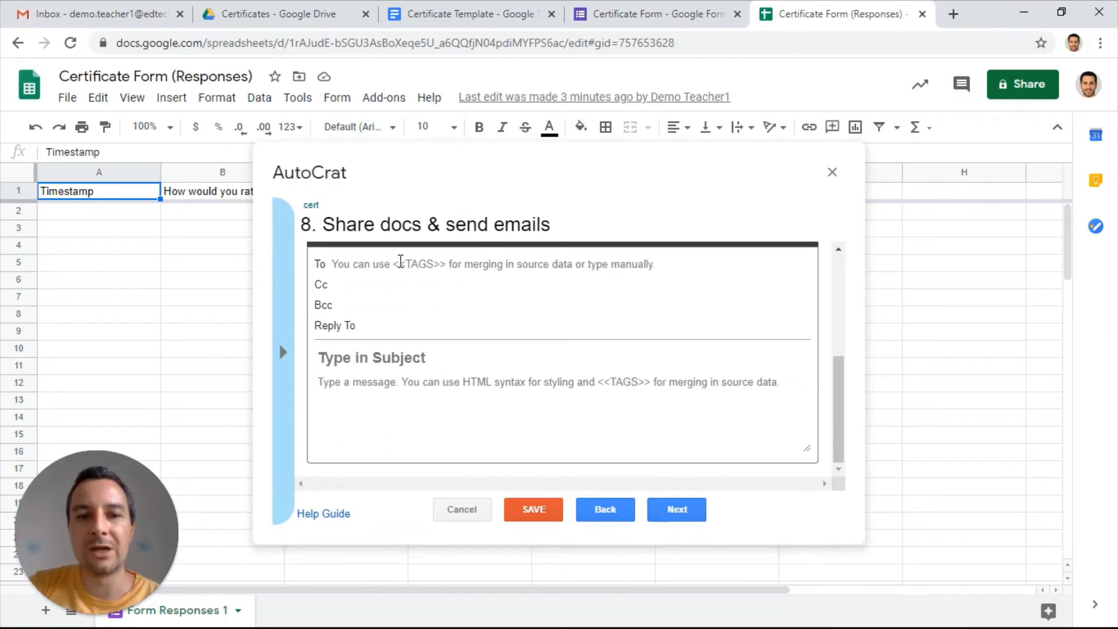
Address the certificate e-mail to the <<Your email address:>> merge tag
{"action": "left_click", "coordinate": [400, 263]}
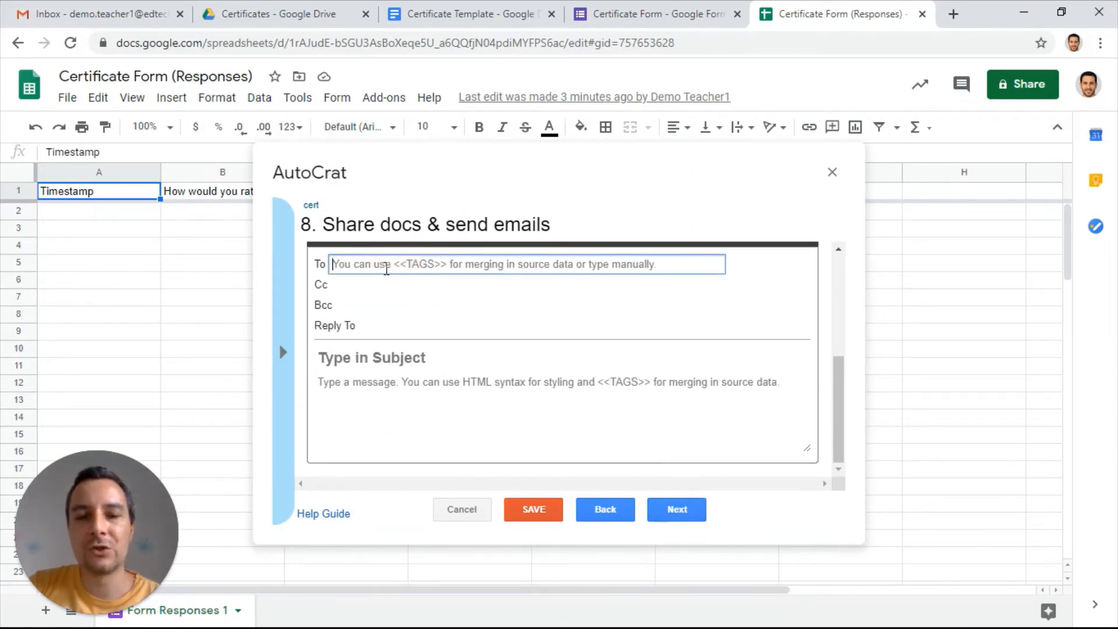
{"action": "left_click", "coordinate": [283, 352]}
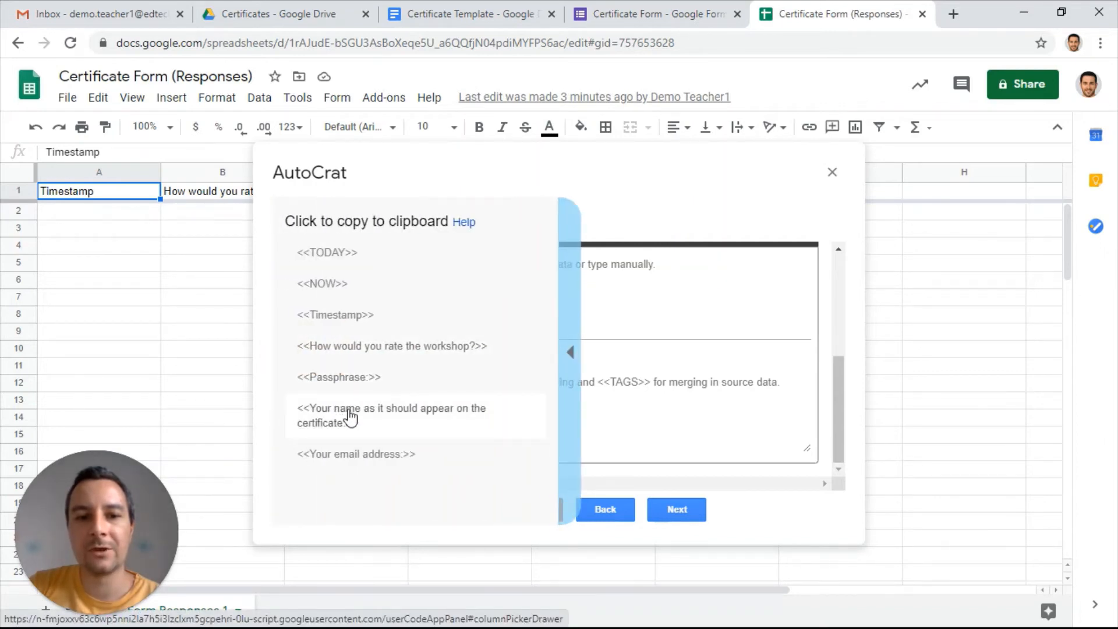
{"action": "left_click", "coordinate": [344, 455]}
{"action": "left_click", "coordinate": [374, 265]}
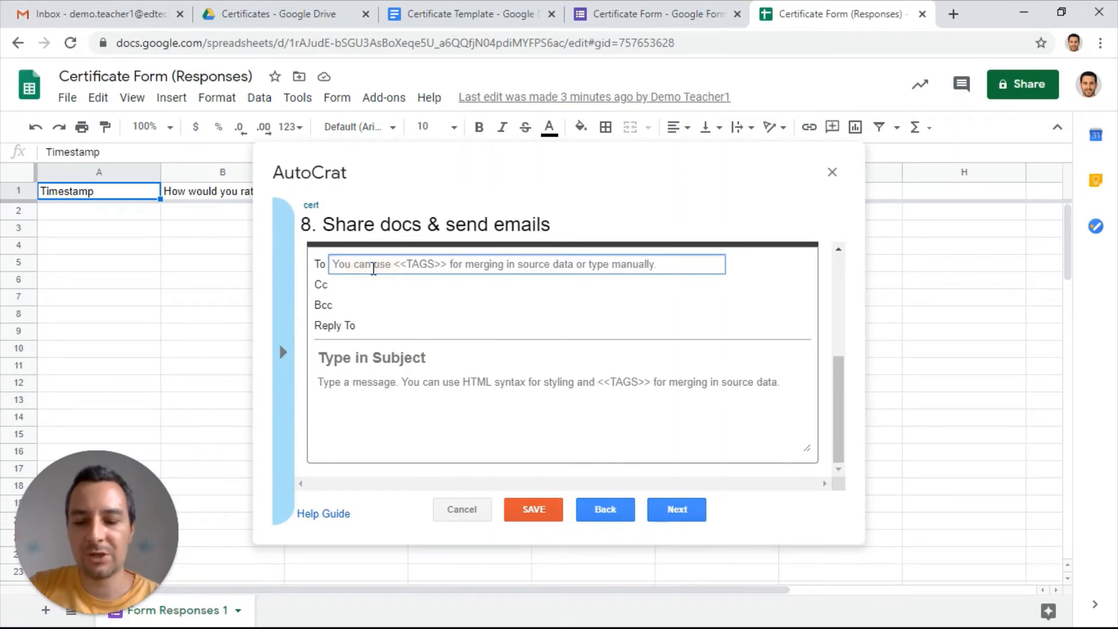
{"action": "type", "text": "<<Your email address:>>"}
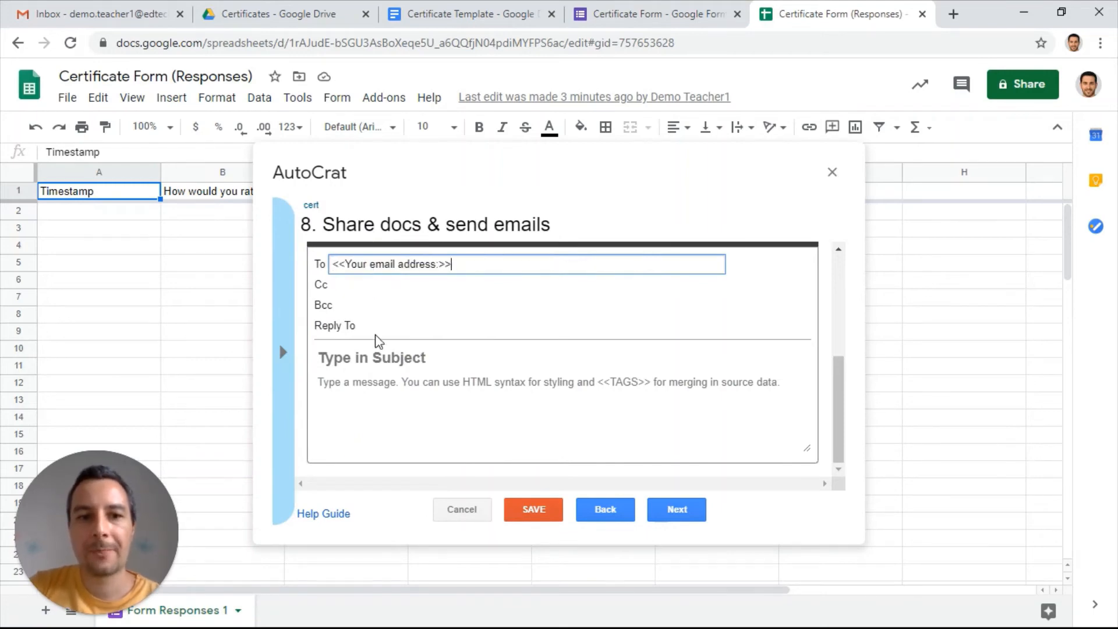
Set the e-mail subject to "Congratulations!"
{"action": "left_click", "coordinate": [381, 353]}
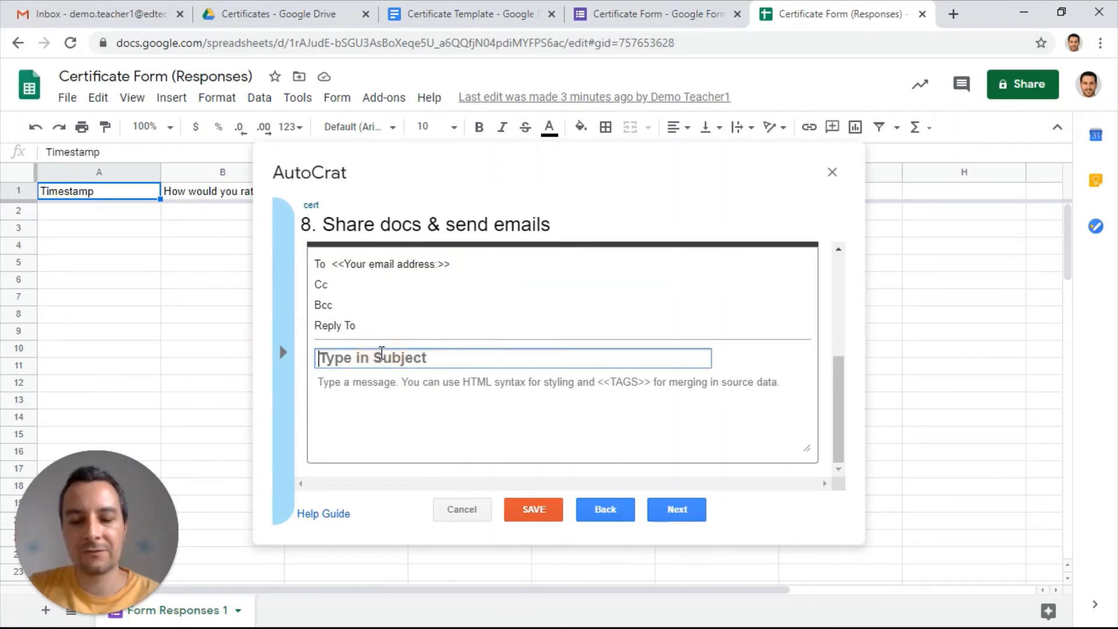
{"action": "type", "text": "Congratu"}
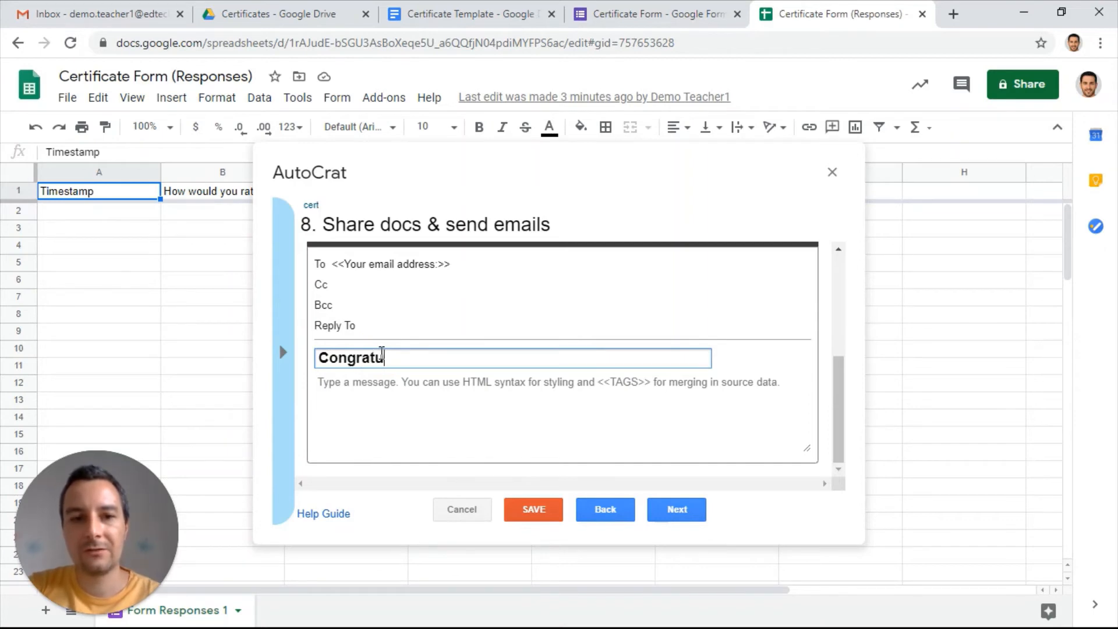
{"action": "type", "text": "lation!"}
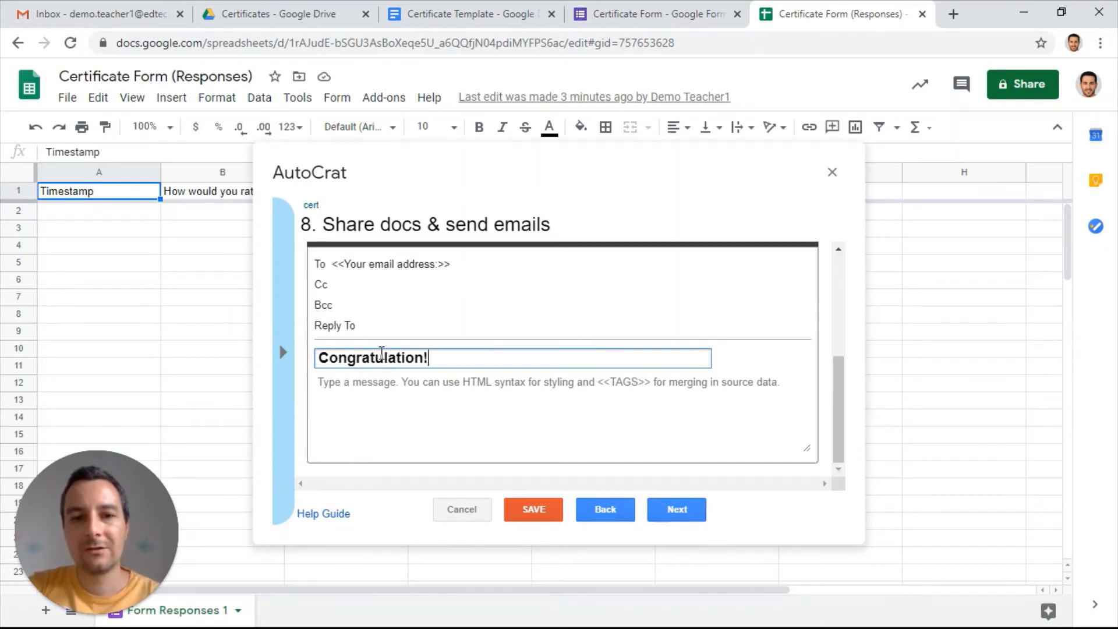
{"action": "key", "text": "BackSpace"}
{"action": "type", "text": "s"}
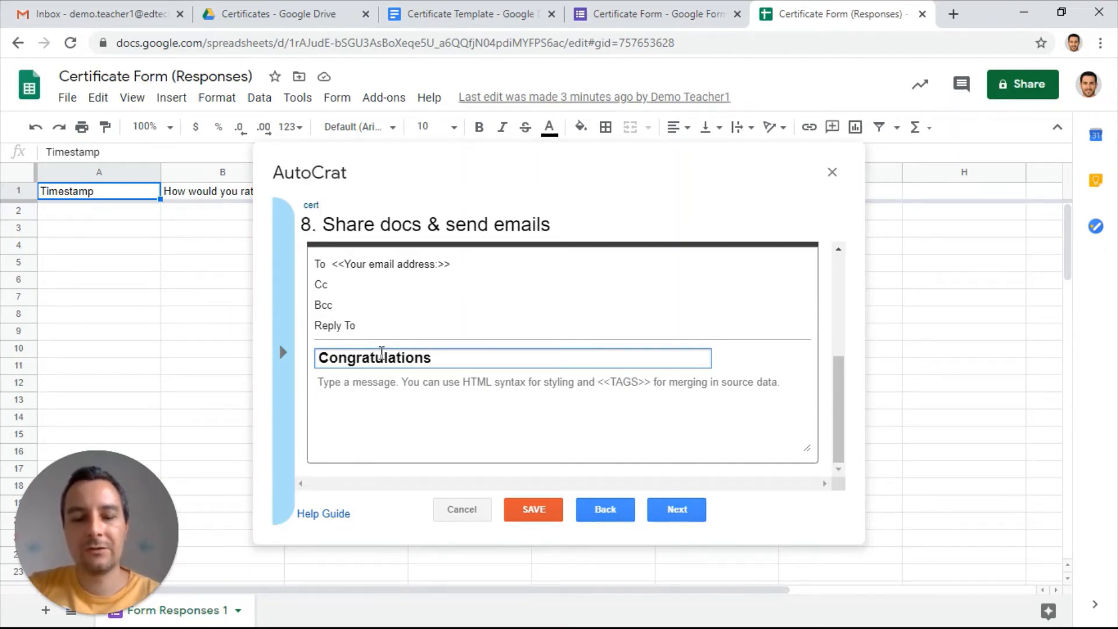
{"action": "type", "text": "!"}
Write the e-mail message "Hi <<Your name as it should appear on the certificate:>>," followed by a blank line and "Here is your cert!"
{"action": "left_click", "coordinate": [395, 383]}
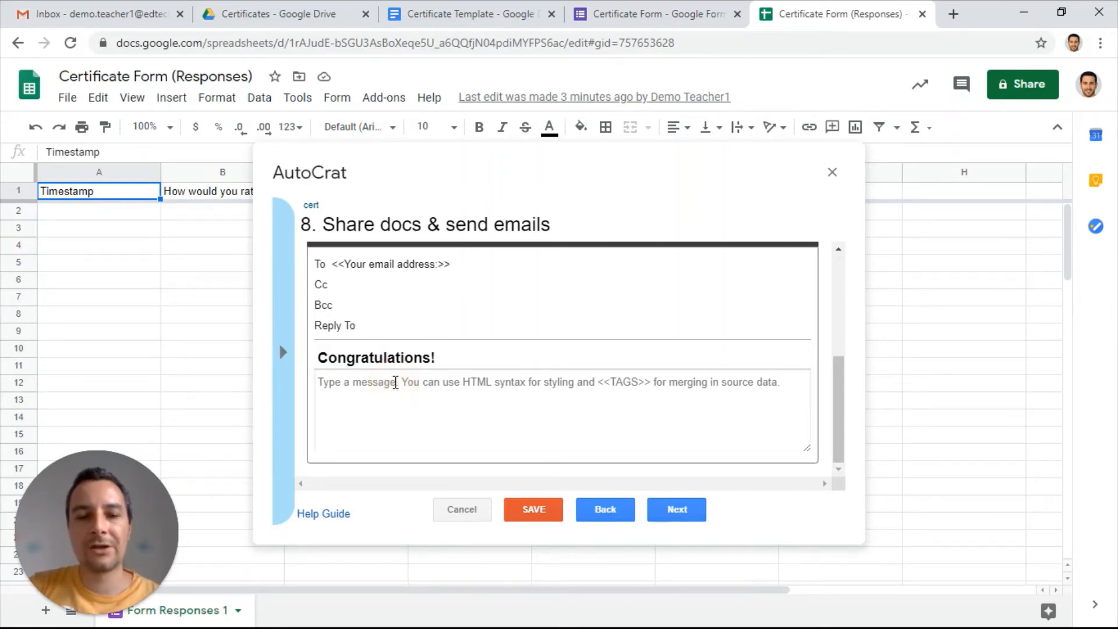
{"action": "type", "text": "Hi"}
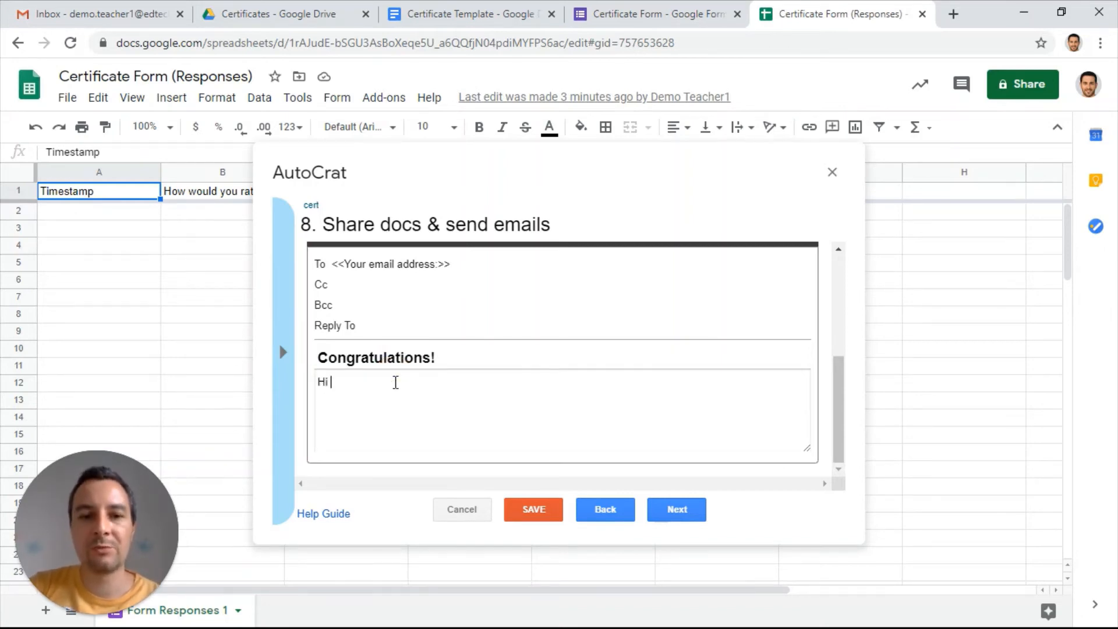
{"action": "left_click", "coordinate": [283, 352]}
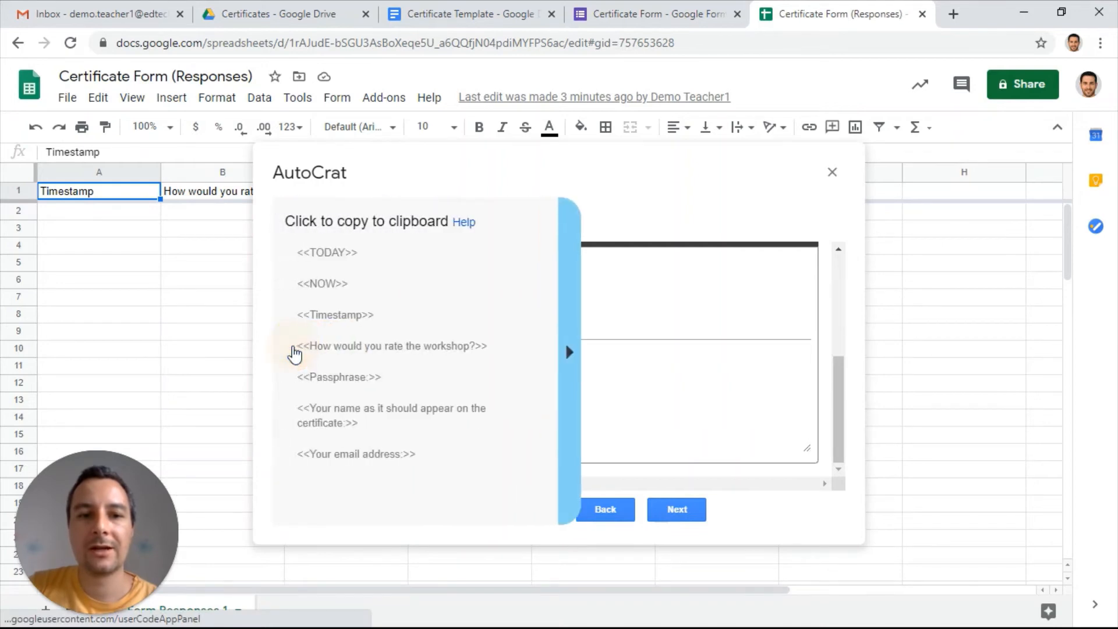
{"action": "left_click", "coordinate": [322, 419]}
{"action": "left_click", "coordinate": [362, 384]}
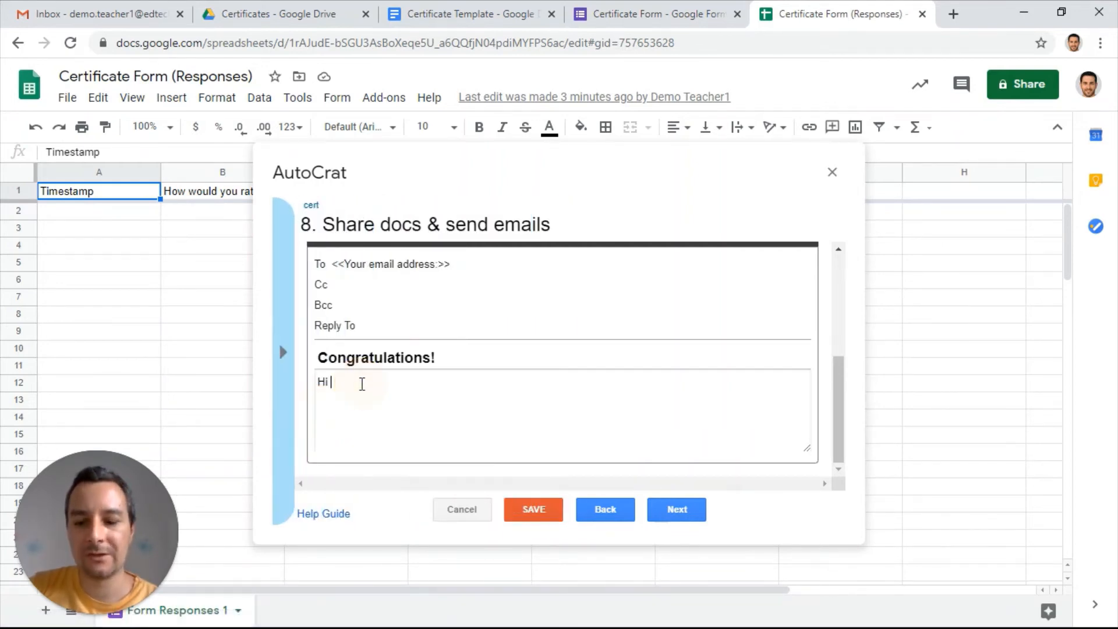
{"action": "type", "text": "<<Your name as it should appear on the certificate:>>"}
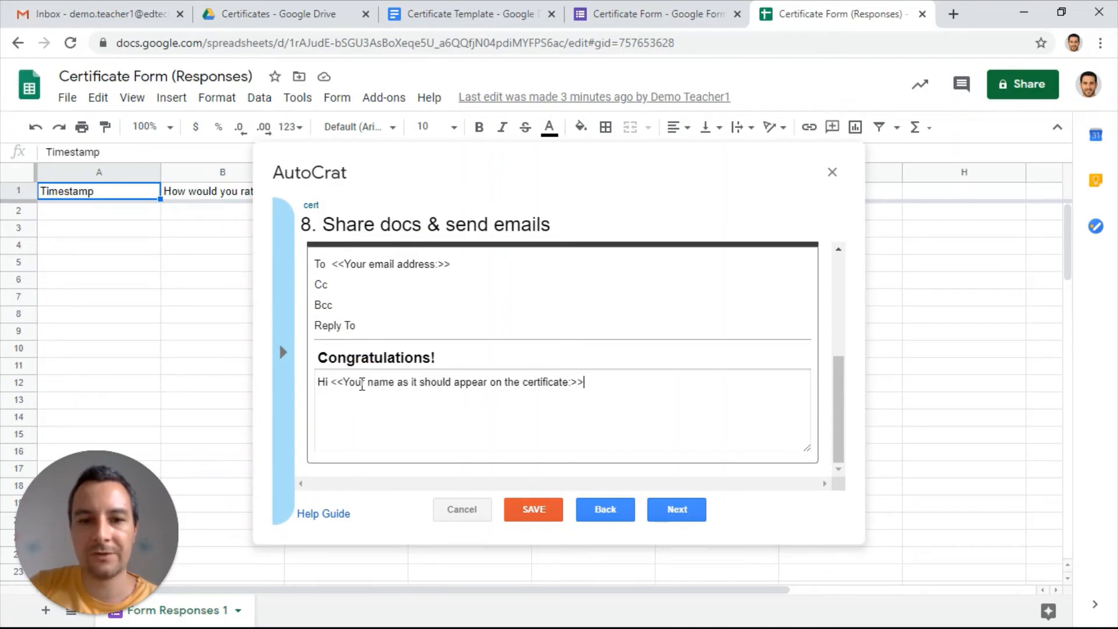
{"action": "type", "text": ","}
{"action": "key", "text": "Return"}
{"action": "key", "text": "Return"}
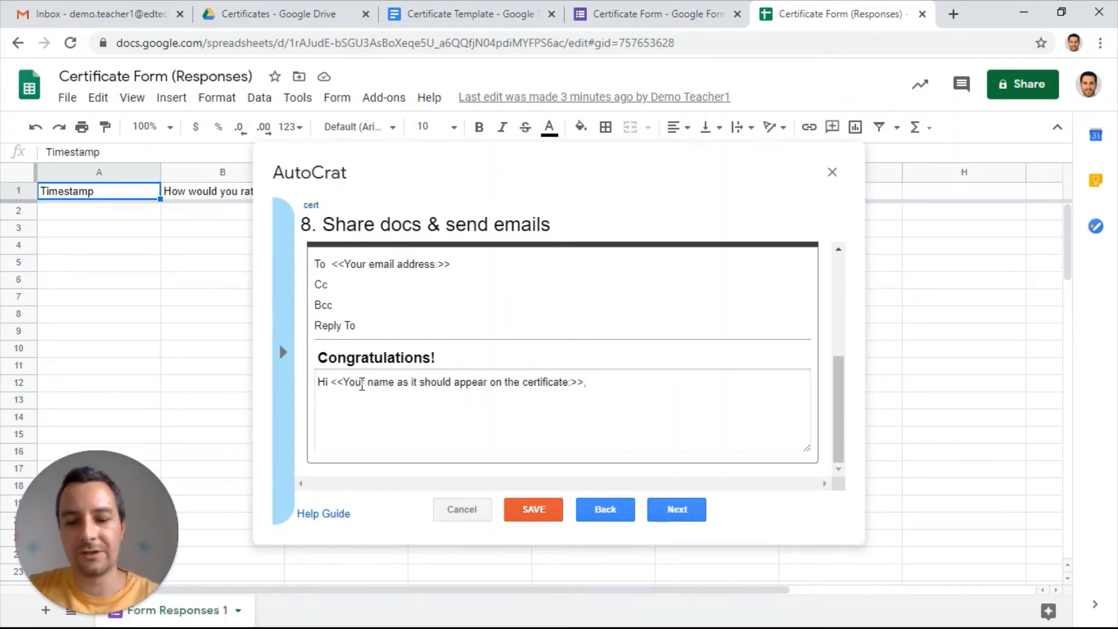
{"action": "type", "text": "Here is your "}
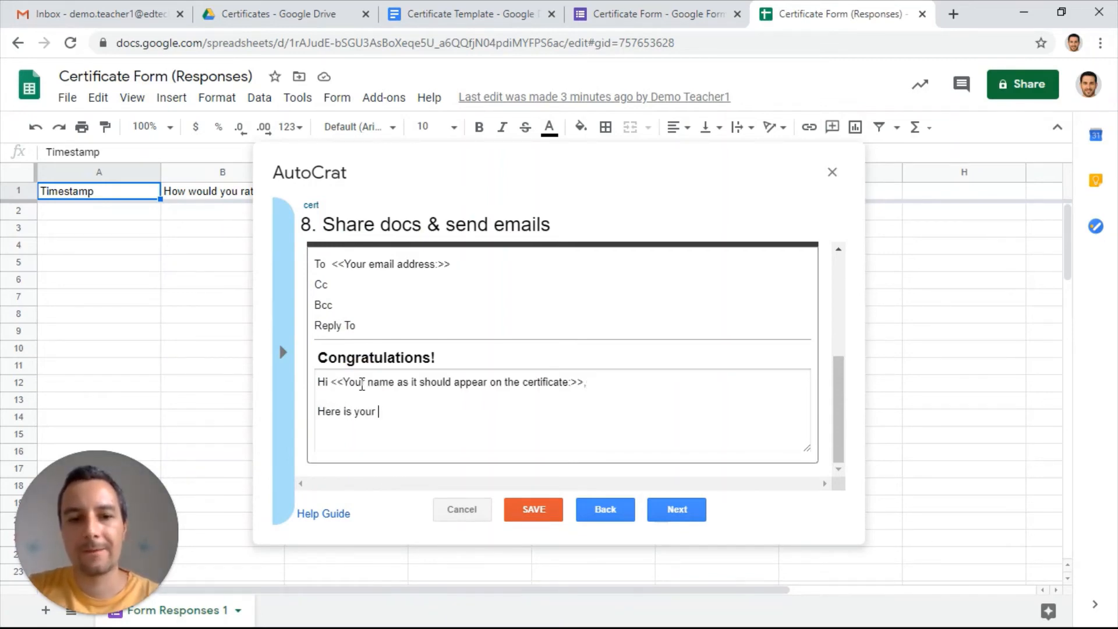
{"action": "type", "text": "cert!"}
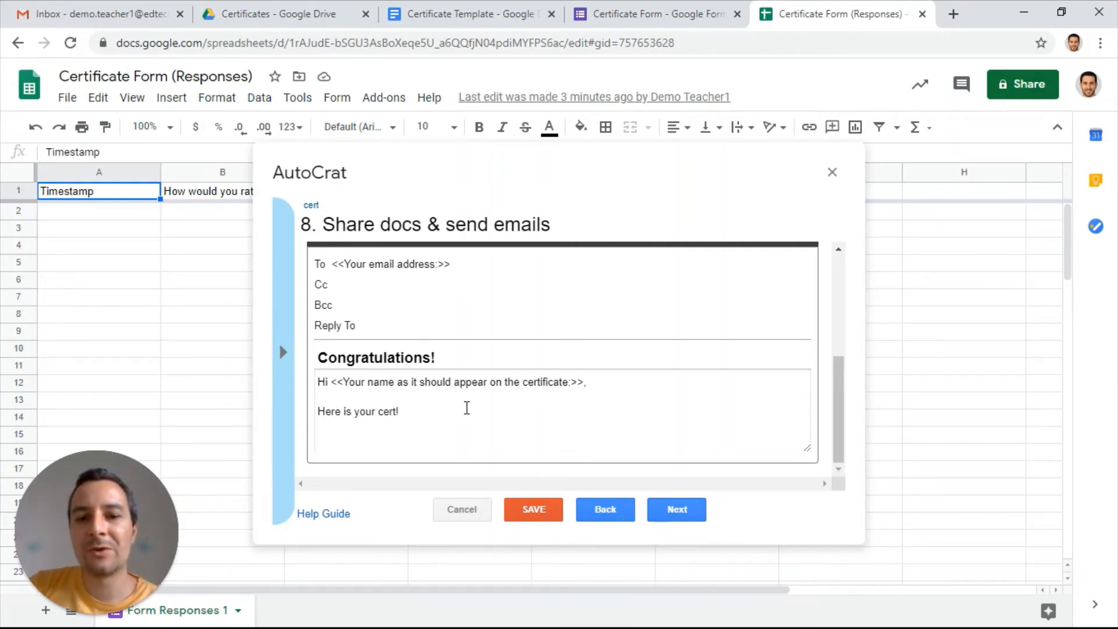
Set the cert merge job to run on the form trigger, enabling triggers for the project, save the job and close AutoCrat
{"action": "left_click", "coordinate": [667, 517]}
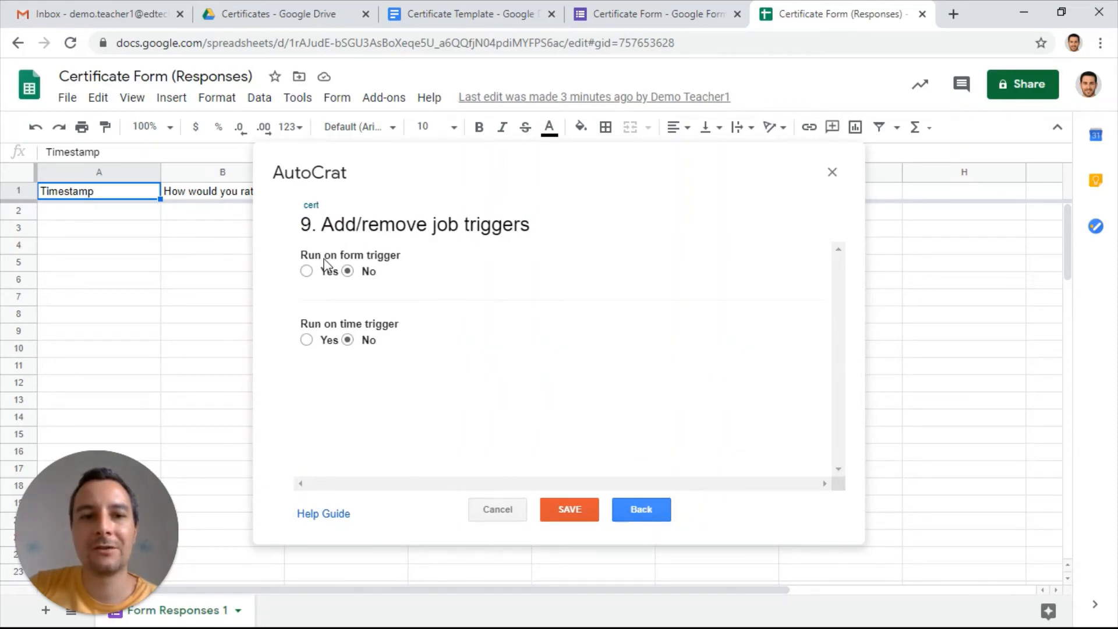
{"action": "left_click", "coordinate": [307, 272]}
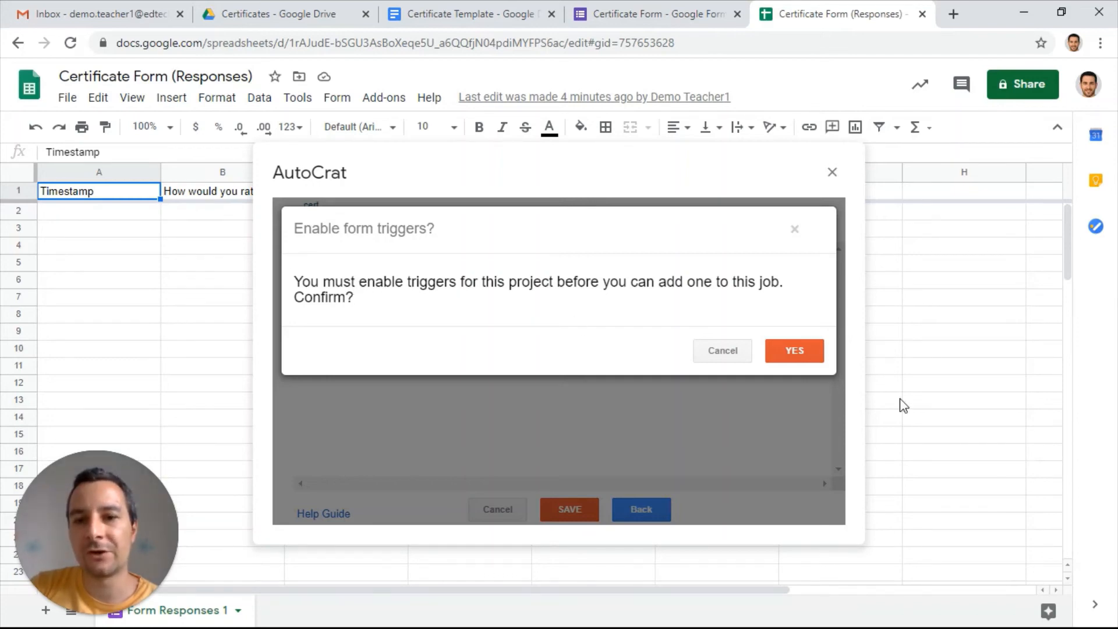
{"action": "left_click", "coordinate": [774, 348]}
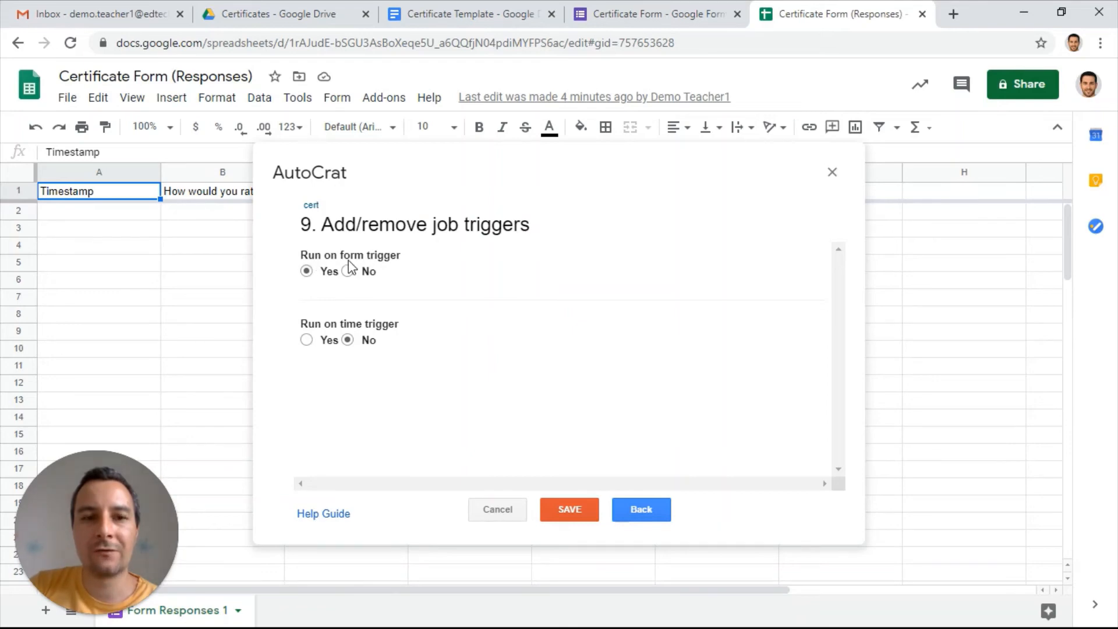
{"action": "left_click", "coordinate": [587, 504]}
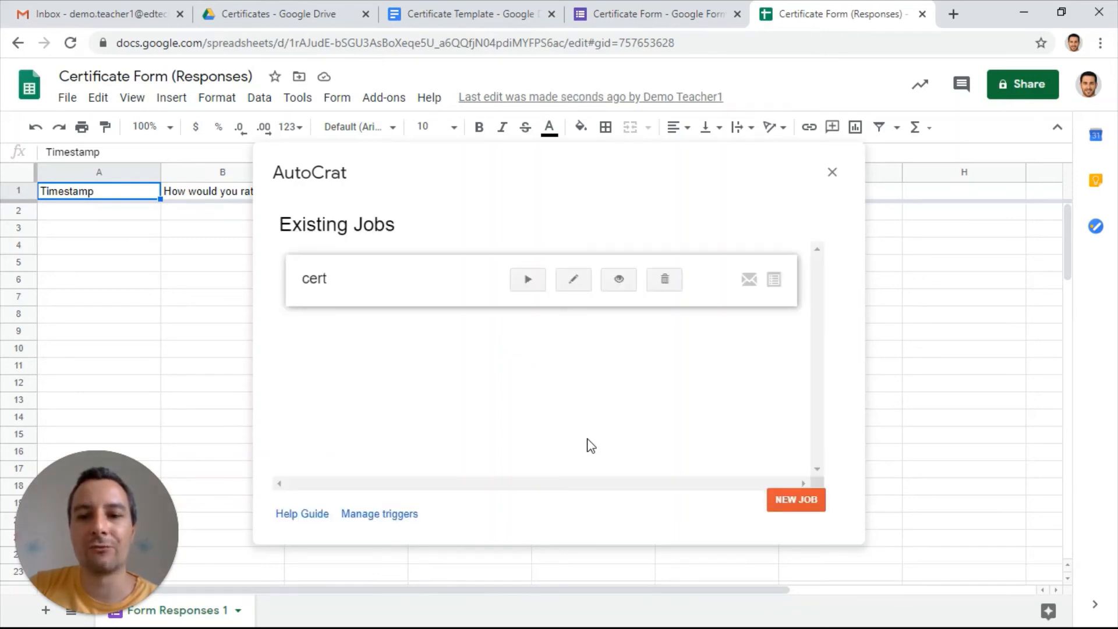
{"action": "left_click", "coordinate": [831, 172]}
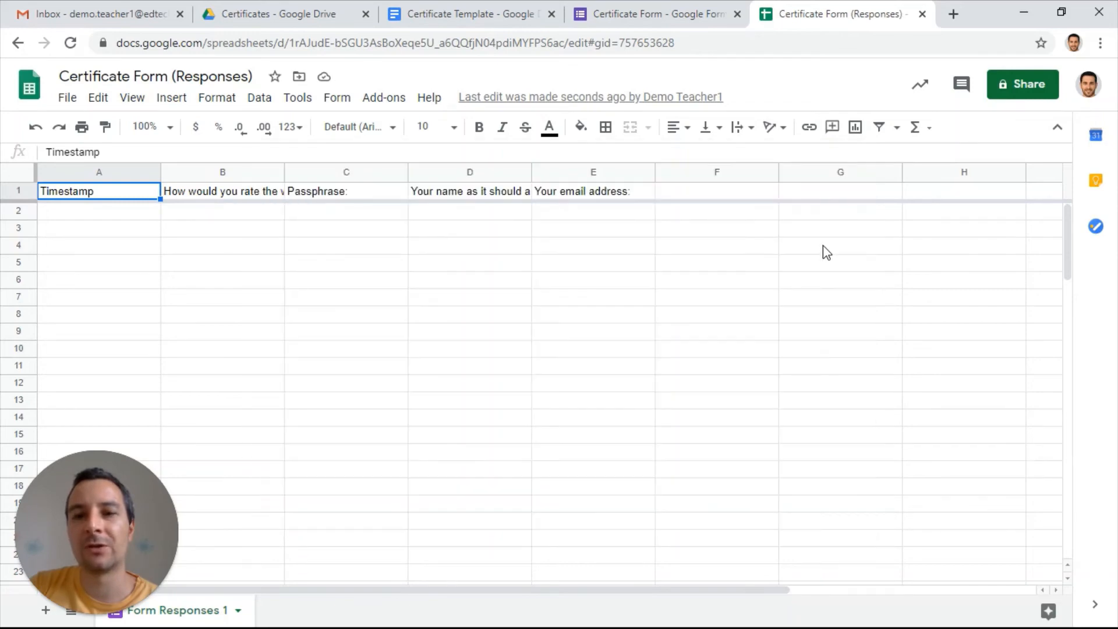
Preview the Certificate Form in Google Forms and rate the workshop 10
{"action": "left_click", "coordinate": [647, 12]}
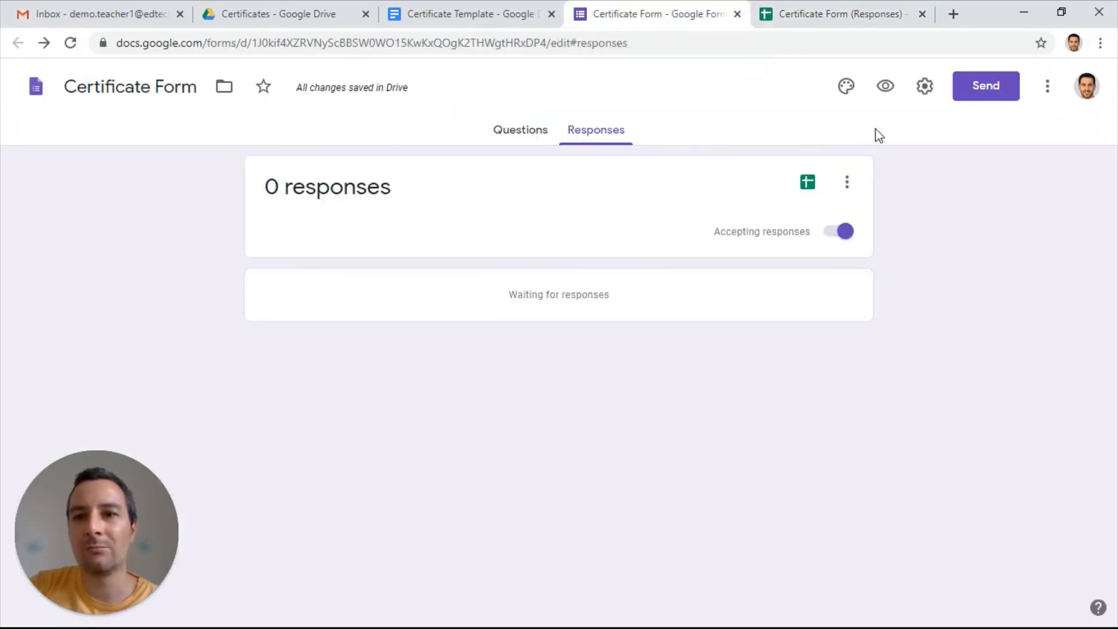
{"action": "left_click", "coordinate": [887, 88]}
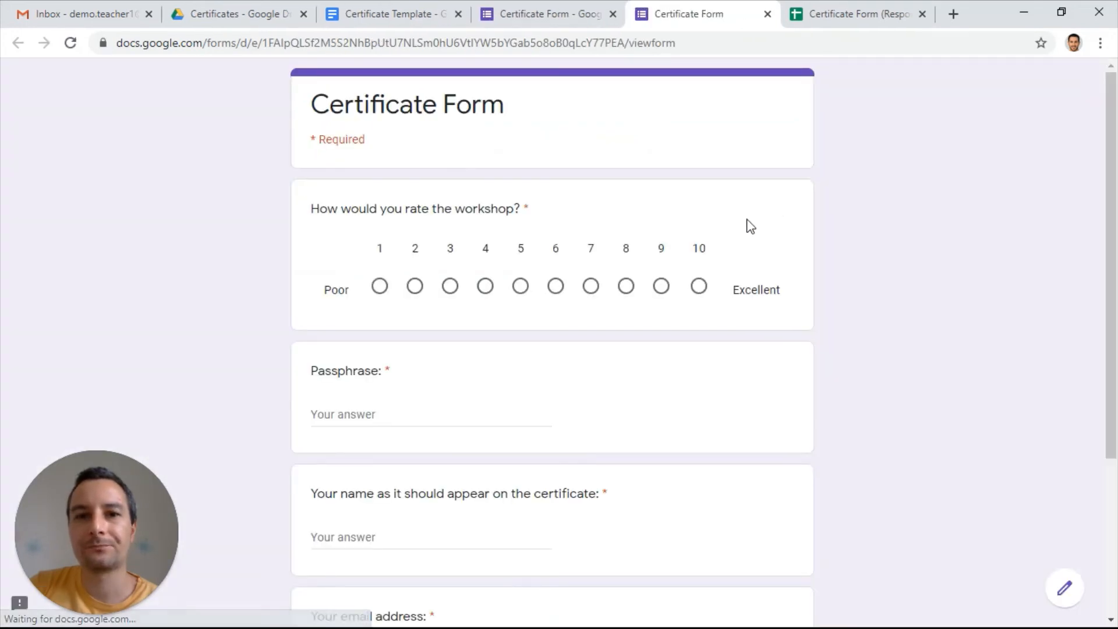
{"action": "left_click", "coordinate": [699, 285]}
Test the validation of the Passphrase question by answering it with an incorrect passphrase
{"action": "left_click", "coordinate": [375, 422]}
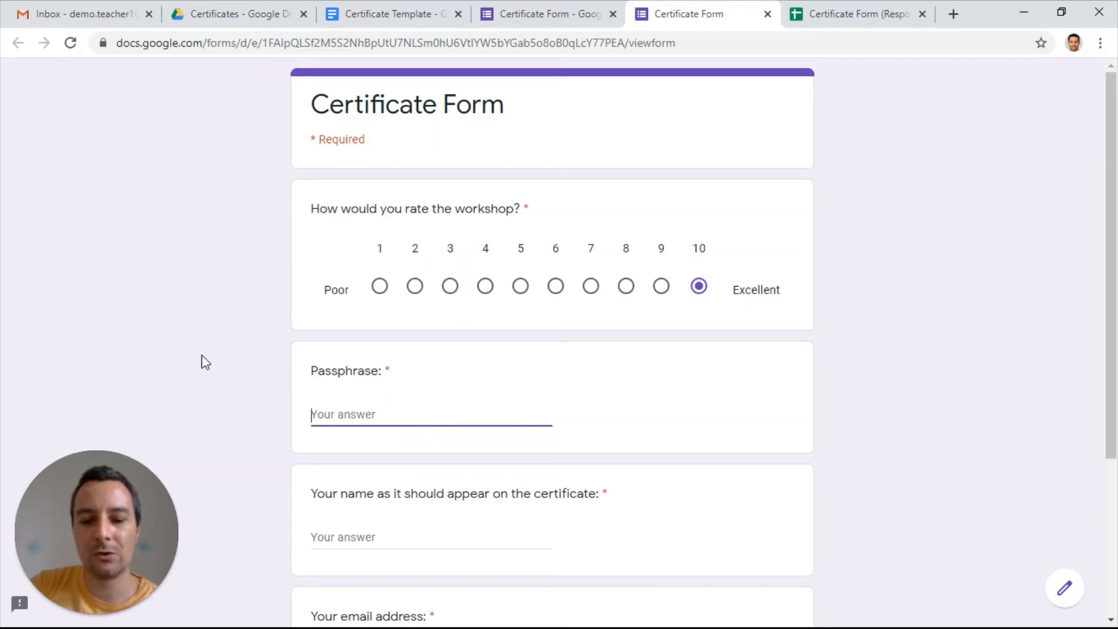
{"action": "type", "text": "hi"}
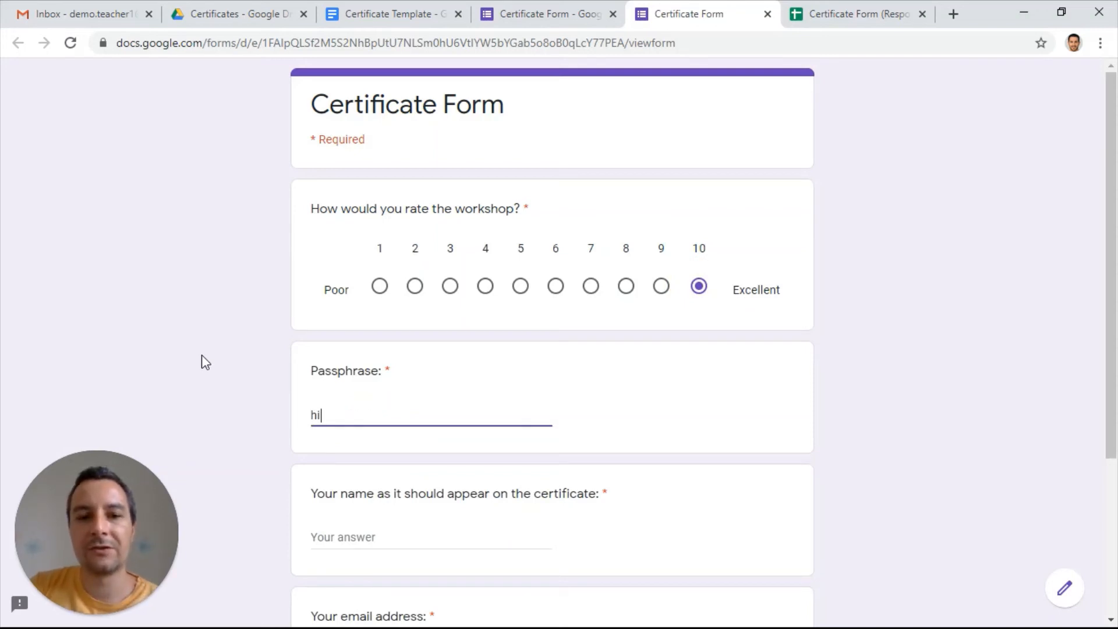
{"action": "scroll", "coordinate": [202, 355], "scroll_direction": "down", "scroll_amount": 1}
{"action": "left_click", "coordinate": [331, 454]}
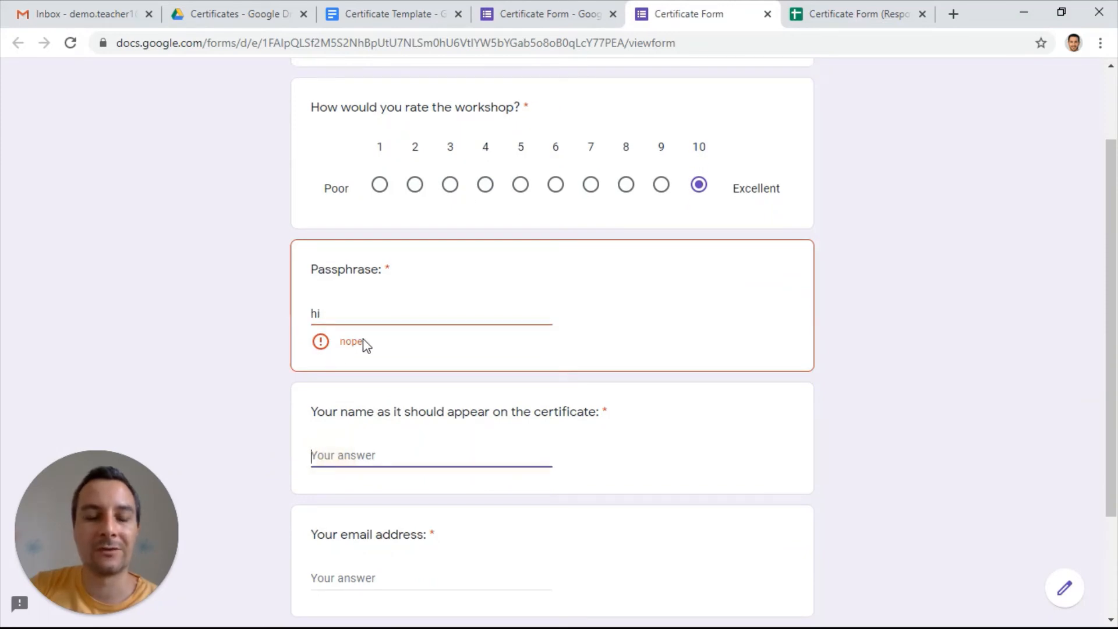
Replace the answer to the Passphrase question with the correct passphrase
{"action": "left_click_drag", "start_coordinate": [337, 319], "coordinate": [292, 320]}
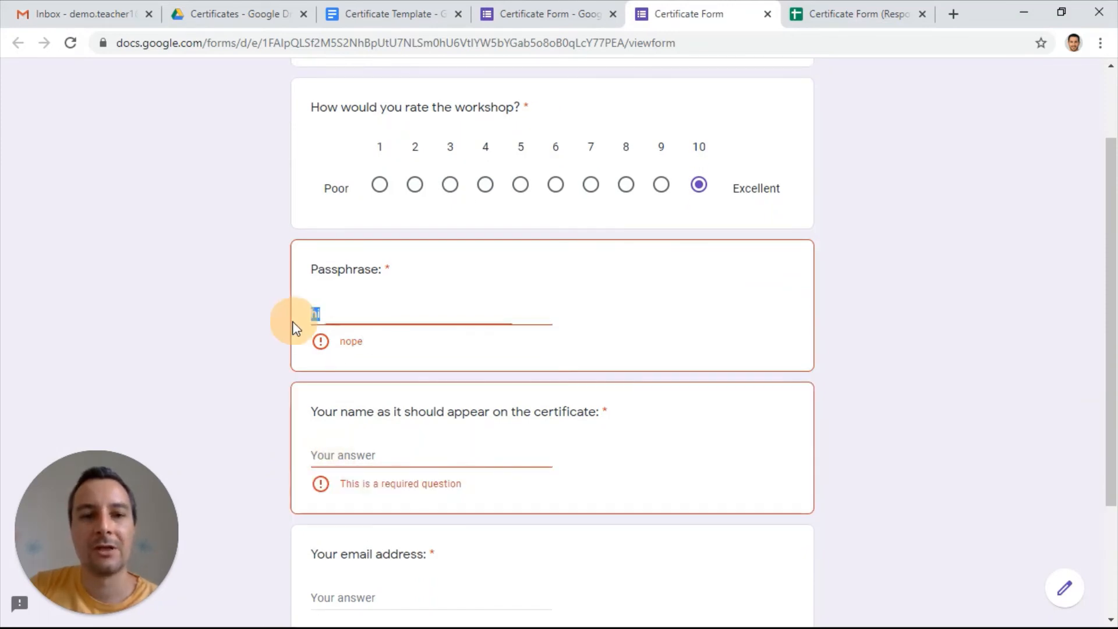
{"action": "type", "text": "googl"}
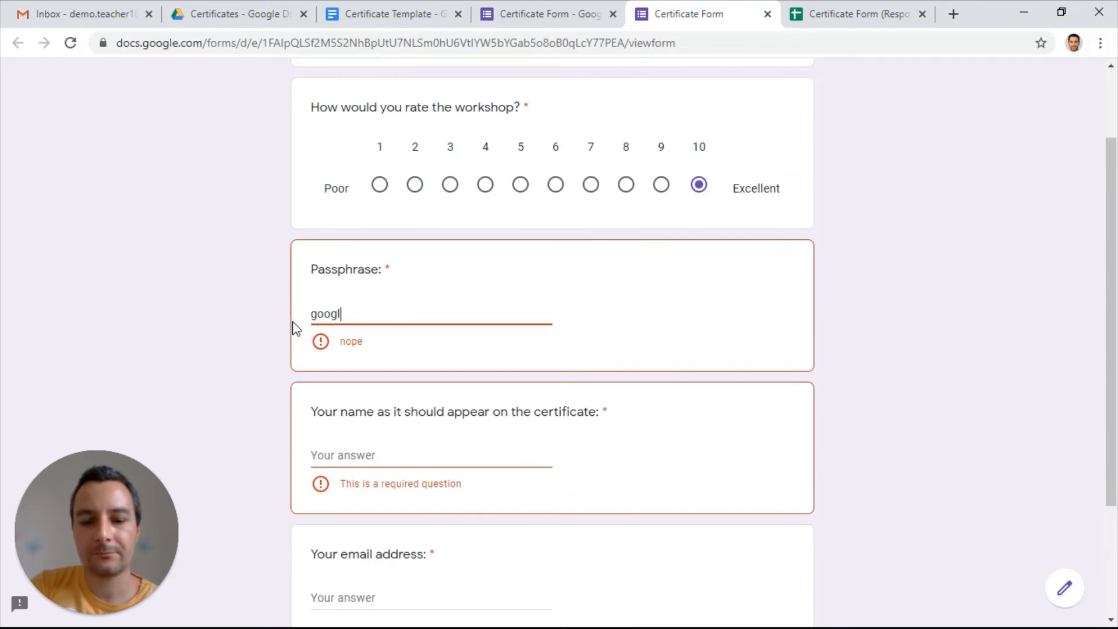
{"action": "type", "text": "e"}
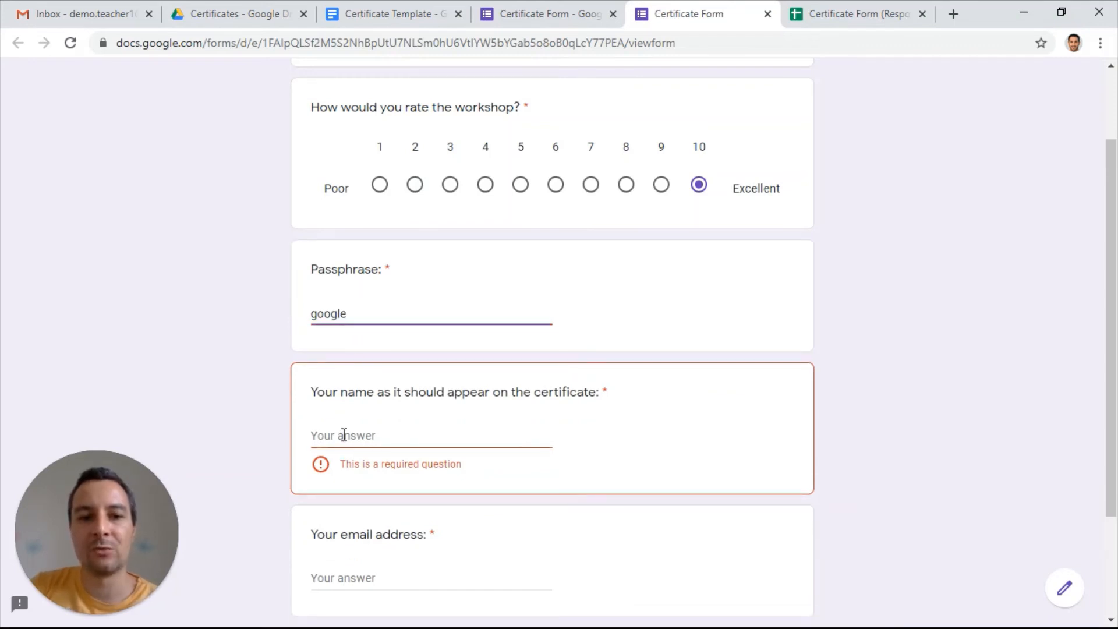
Fill in the participant's name for the certificate and their e-mail address, and submit the response
{"action": "left_click", "coordinate": [343, 435]}
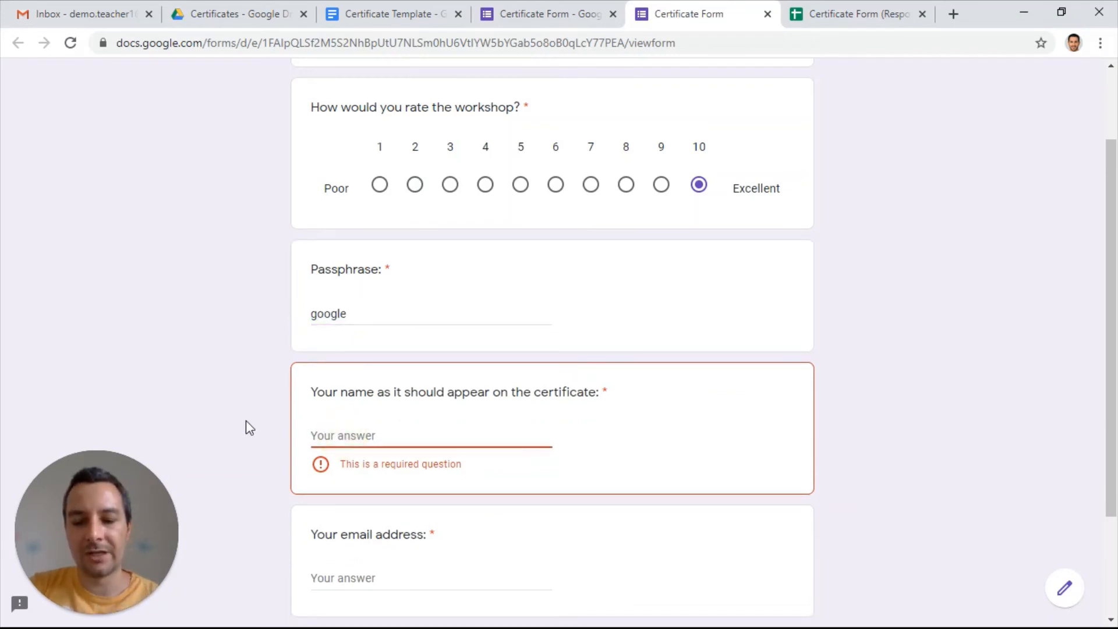
{"action": "type", "text": "Michael"}
{"action": "scroll", "coordinate": [245, 420], "scroll_direction": "down", "scroll_amount": 2}
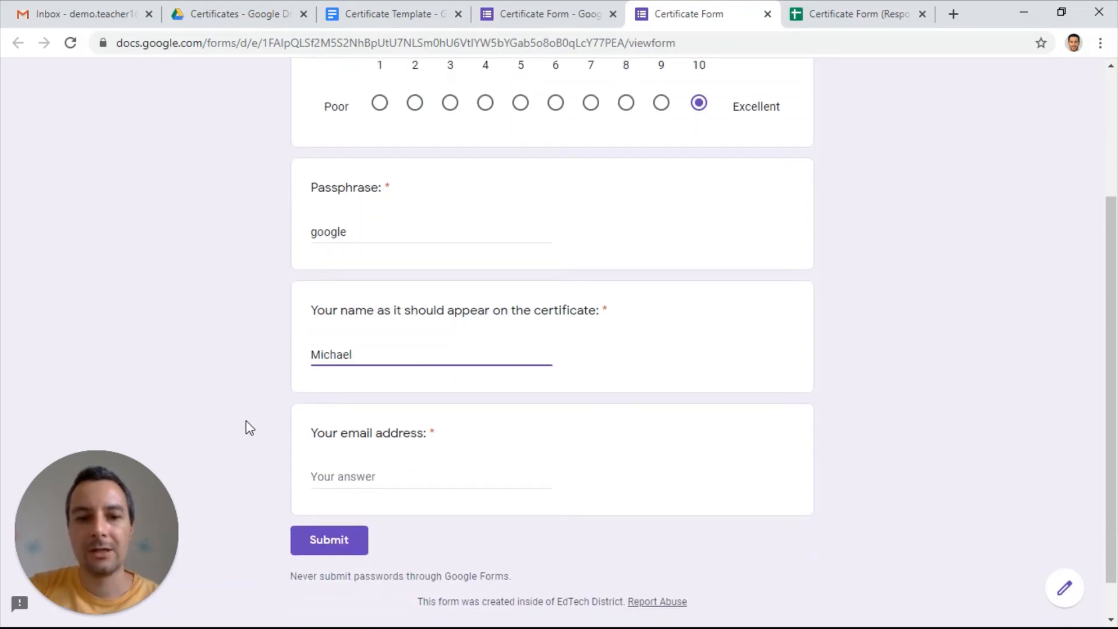
{"action": "left_click", "coordinate": [324, 471]}
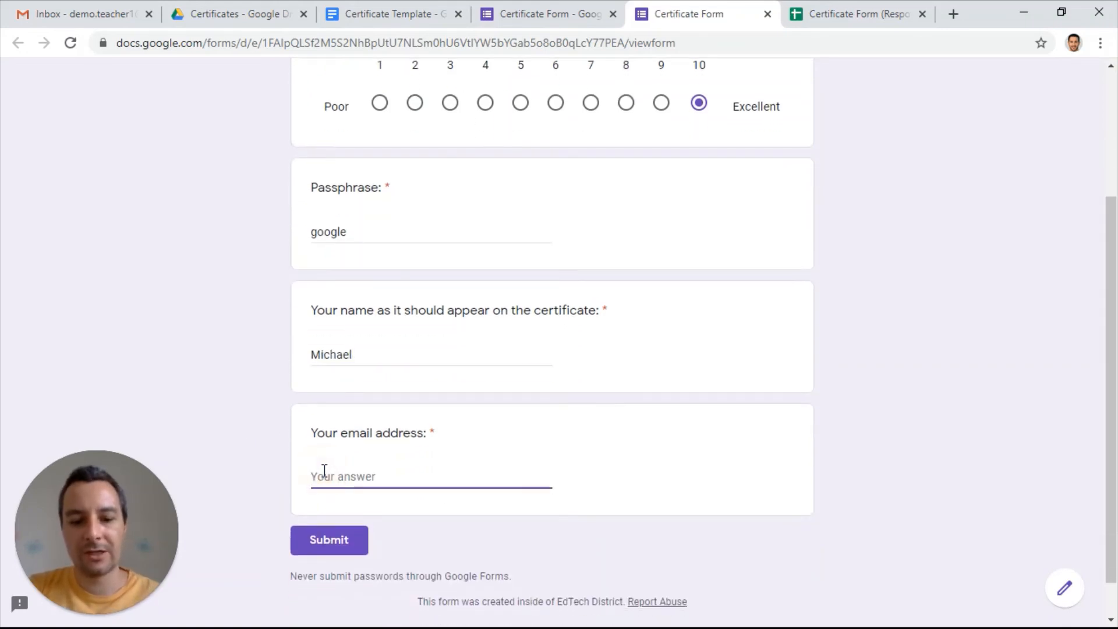
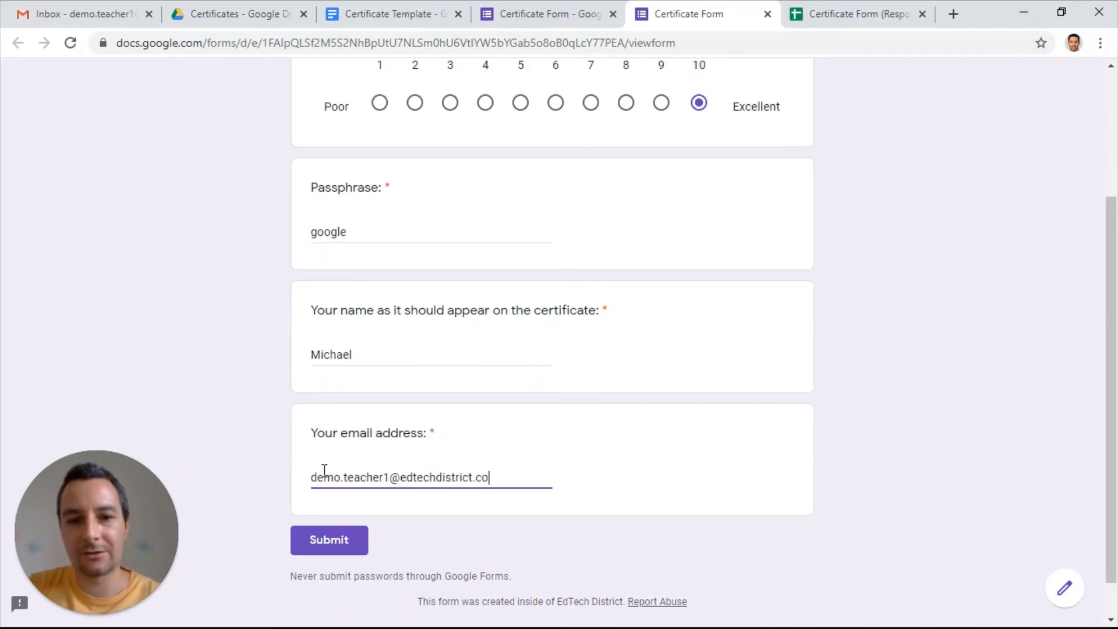
{"action": "left_click", "coordinate": [346, 546]}
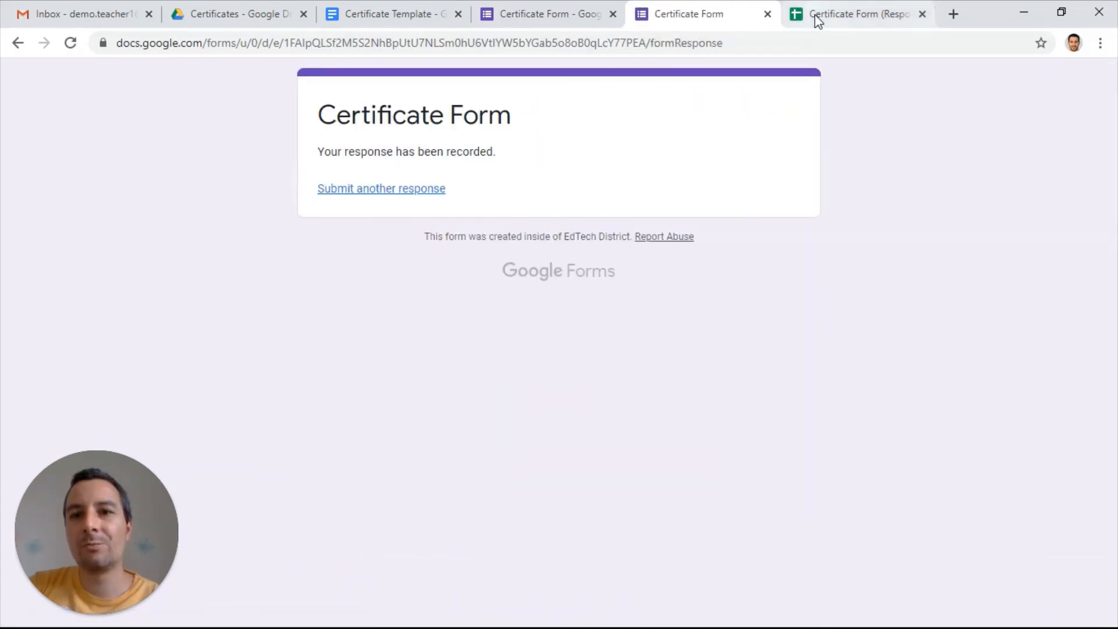
Check the document merge status of the new response in the Certificate Form (Responses) spreadsheet and preview its merged certificate link
{"action": "left_click", "coordinate": [815, 15]}
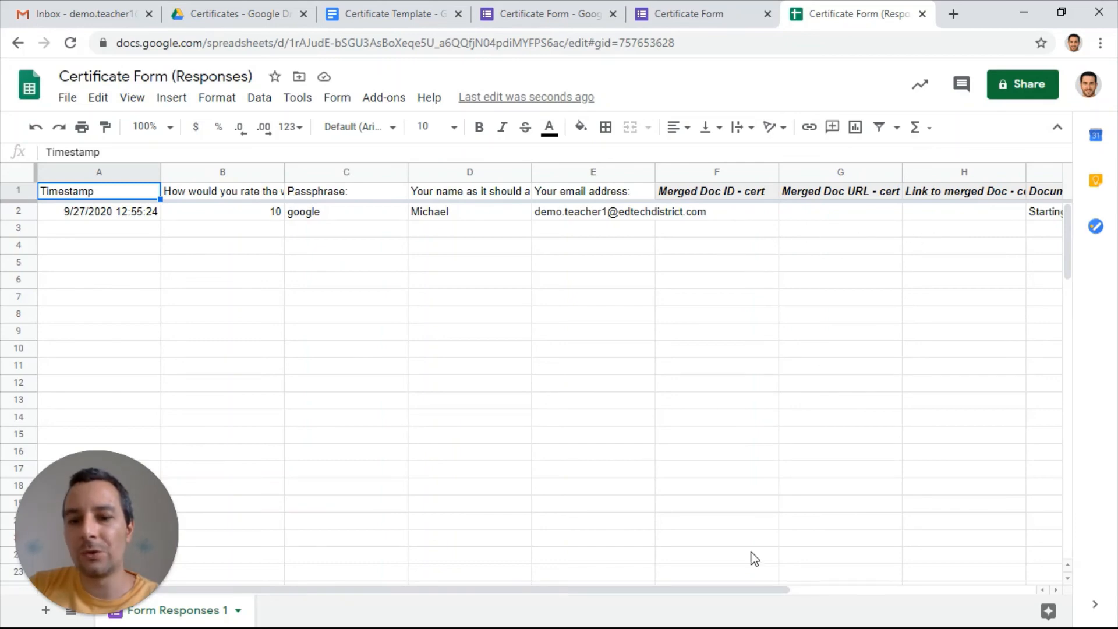
{"action": "left_click", "coordinate": [1044, 212]}
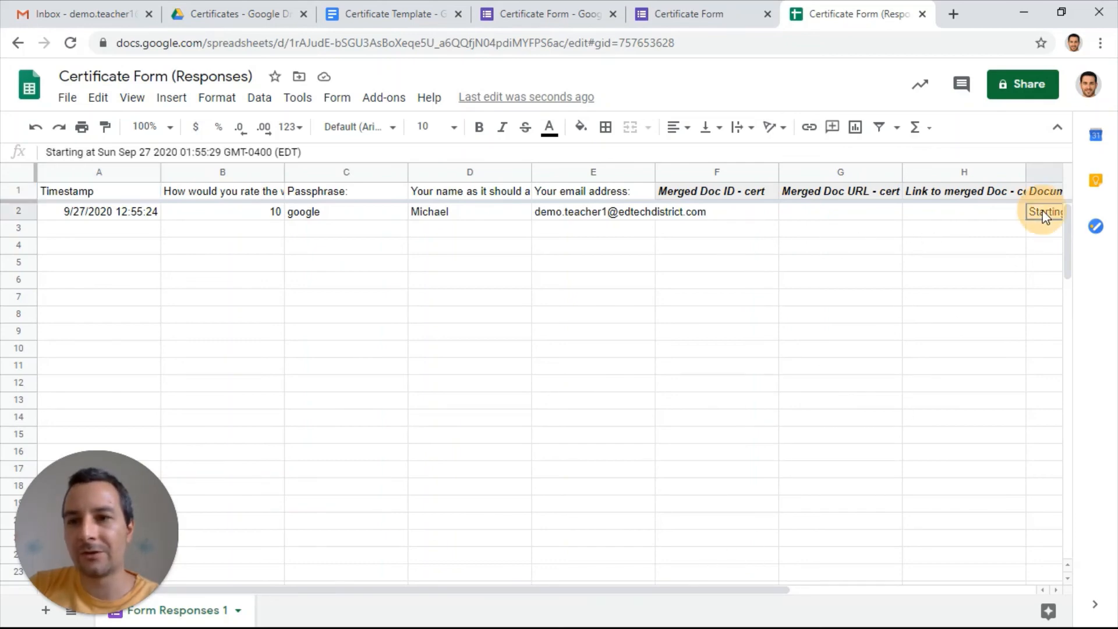
{"action": "key", "text": "Right"}
{"action": "key", "text": "Left"}
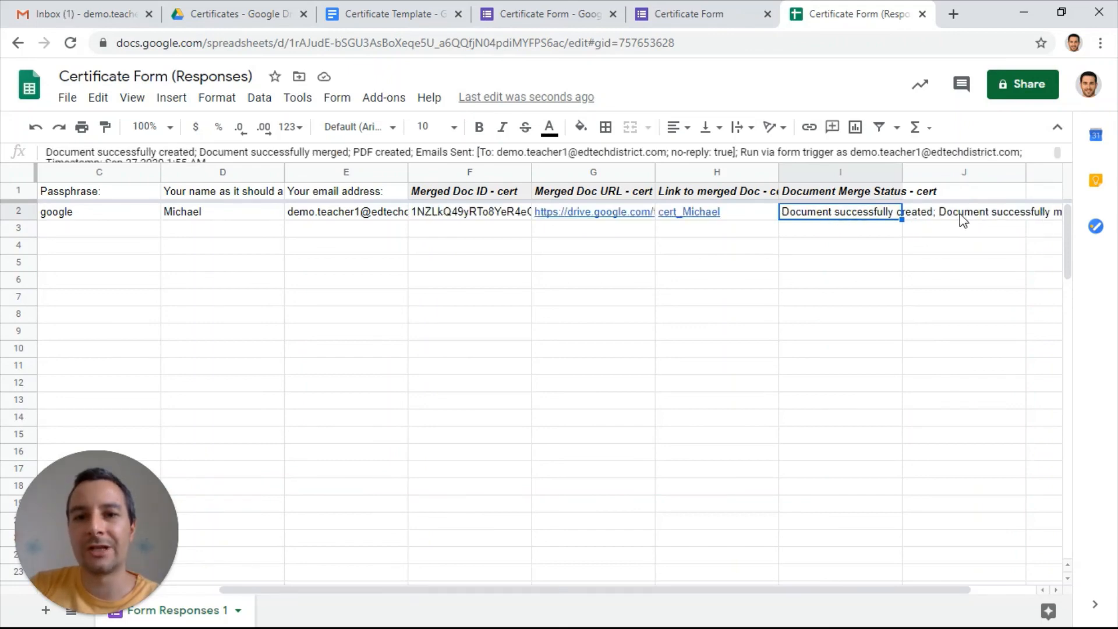
{"action": "mouse_move", "coordinate": [689, 218]}
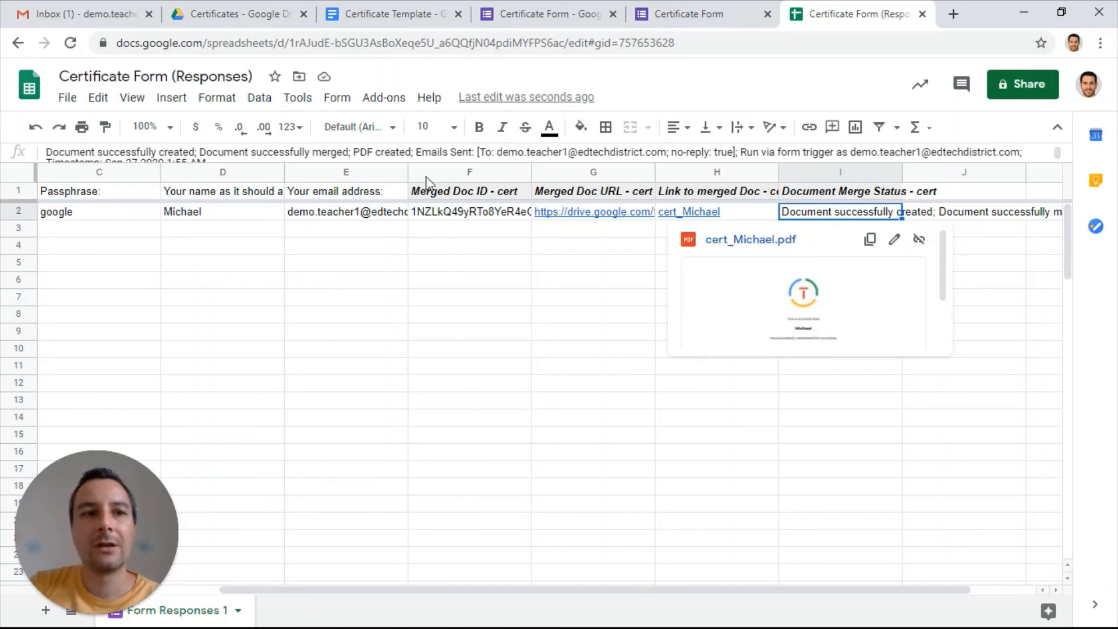
Switch to Gmail, open the "Congratulations!" e-mail and examine its sender and the attached PDF certificate
{"action": "left_click", "coordinate": [89, 15]}
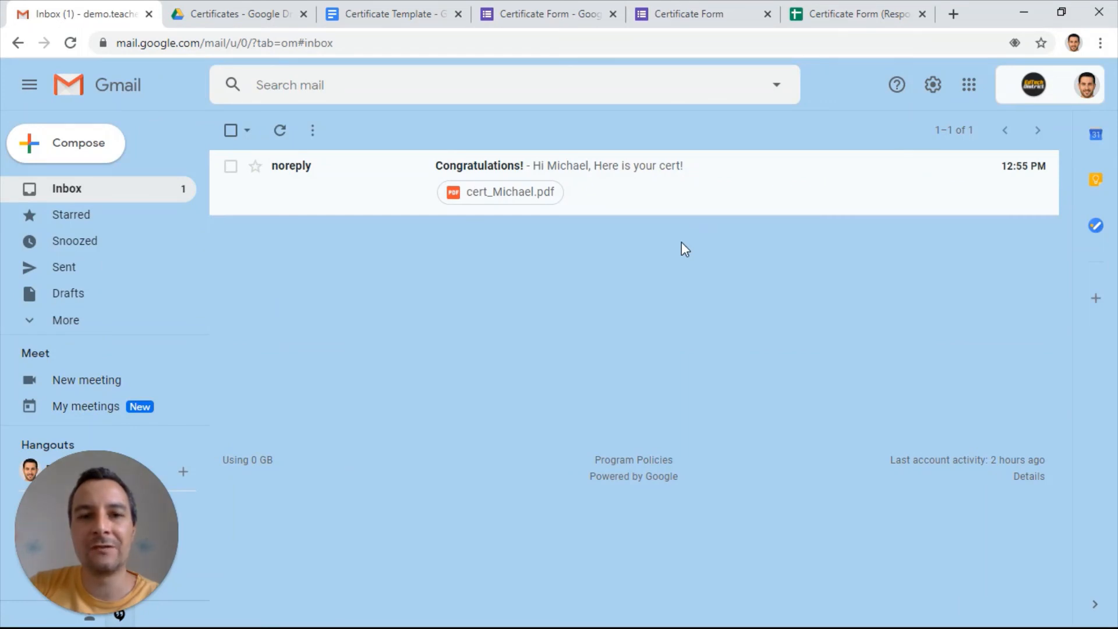
{"action": "left_click", "coordinate": [576, 174]}
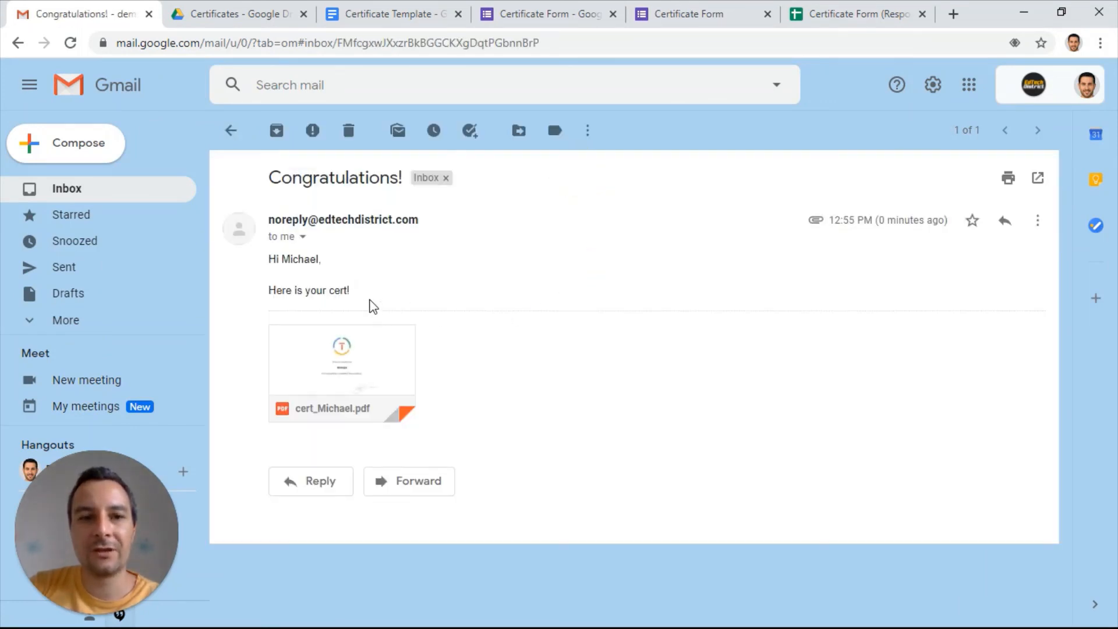
{"action": "double_click", "coordinate": [288, 219]}
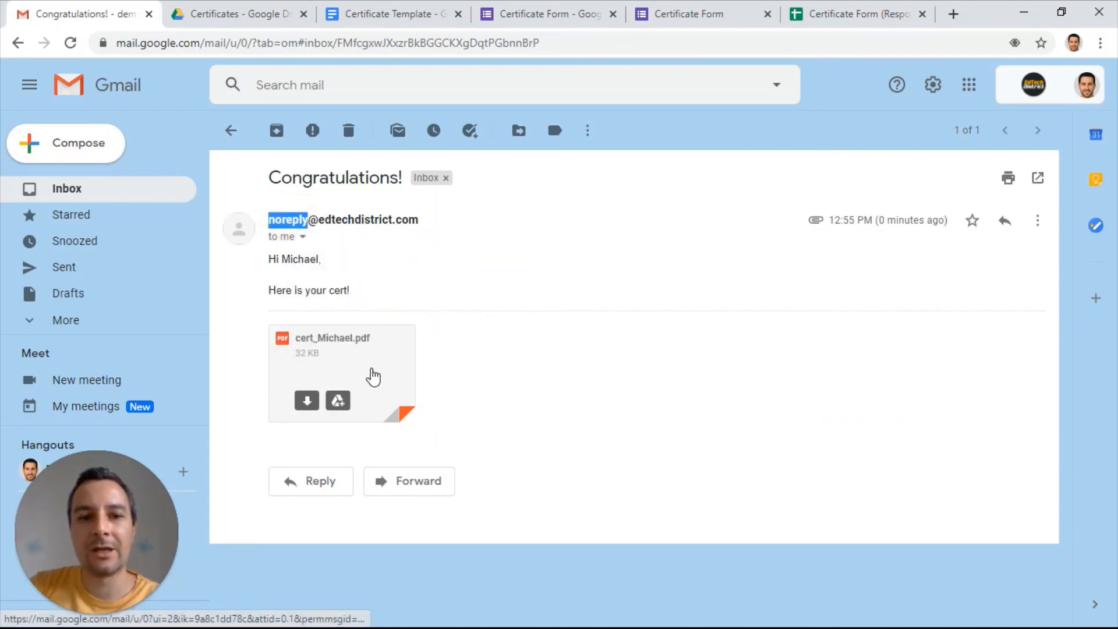
{"action": "left_click", "coordinate": [350, 358]}
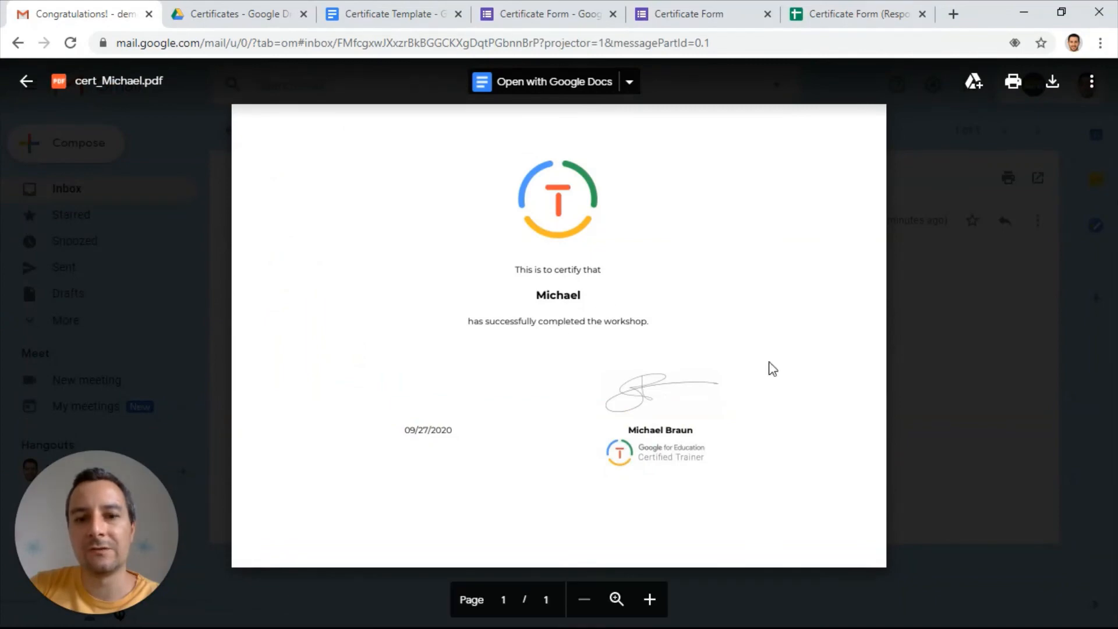
{"action": "left_click", "coordinate": [906, 397]}
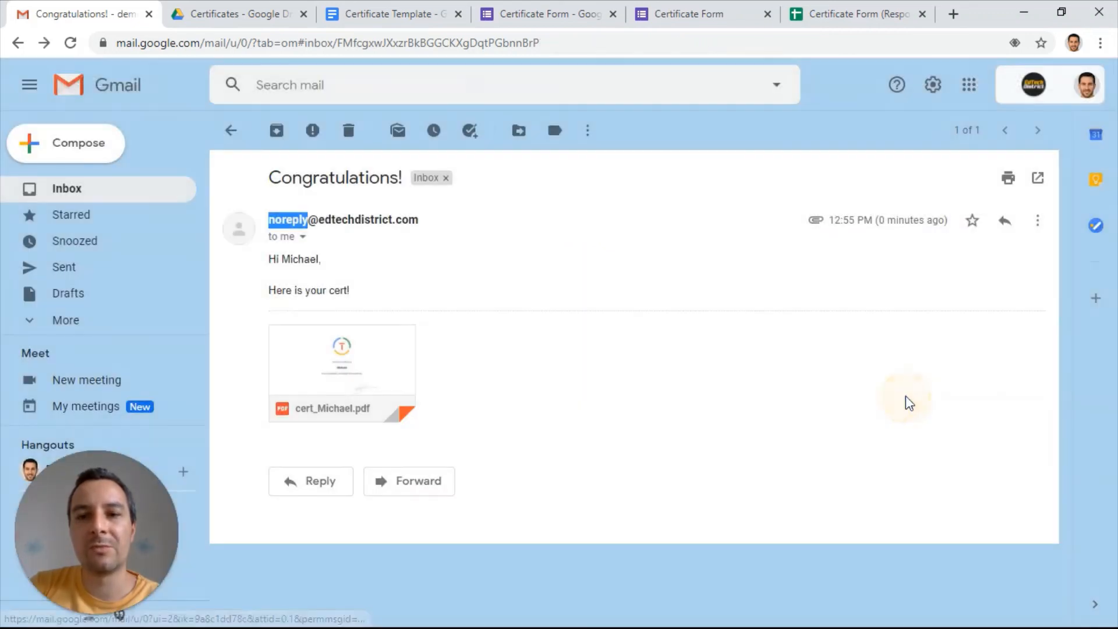
Switch to Google Drive and check the Certificates folder for the generated PDF certificate
{"action": "left_click", "coordinate": [247, 8]}
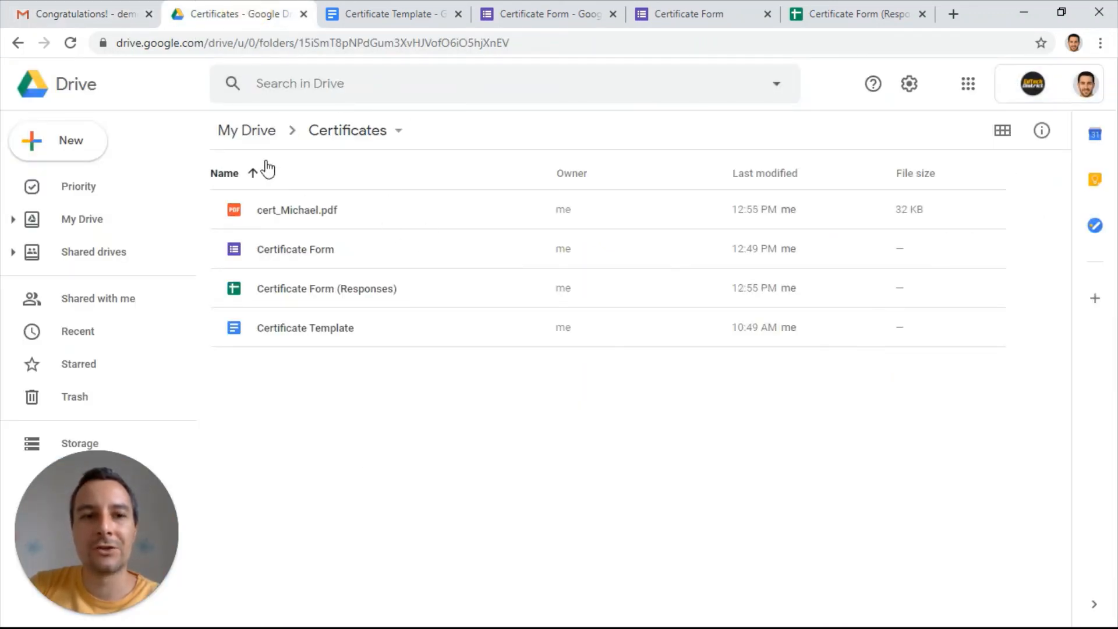